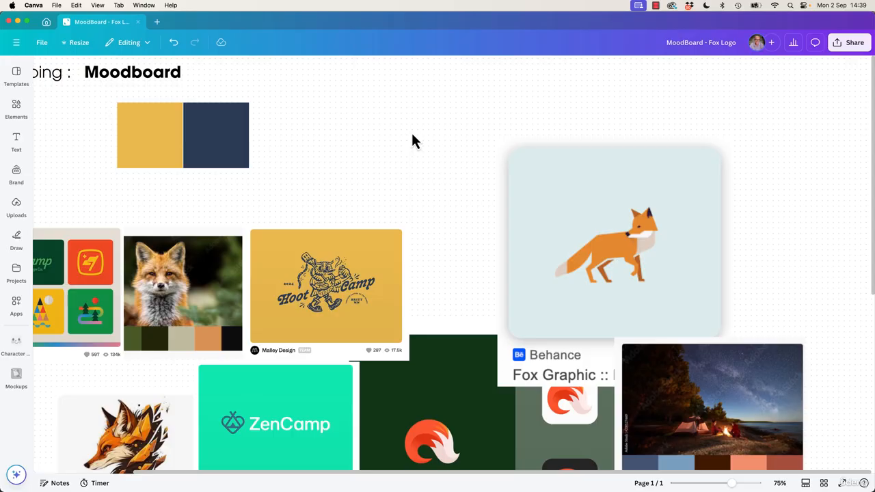
{"action": "key", "text": "alt+super+0"}
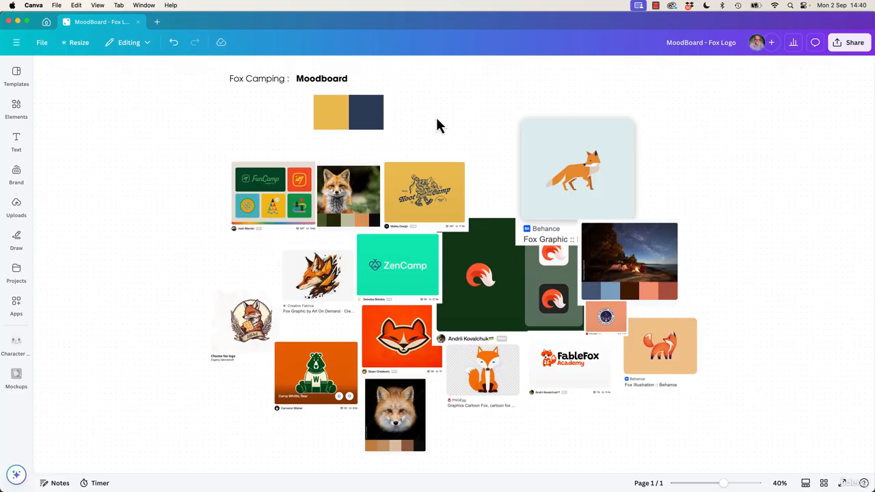
{"action": "left_click", "coordinate": [362, 126]}
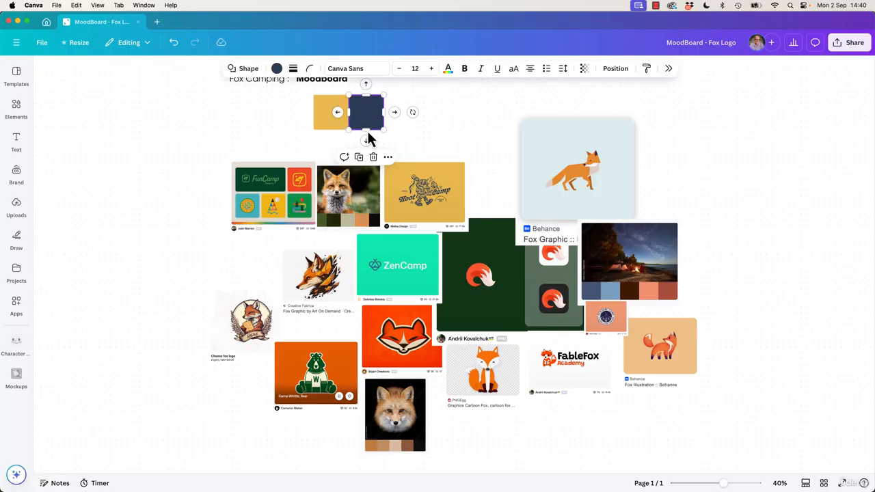
{"action": "left_click", "coordinate": [198, 132]}
{"action": "left_click", "coordinate": [16, 107]}
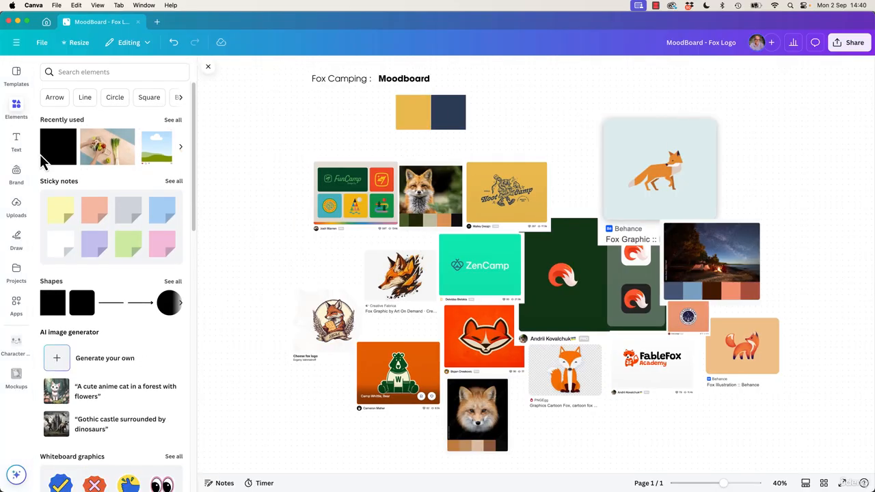
{"action": "left_click", "coordinate": [45, 160]}
{"action": "left_click_drag", "start_coordinate": [540, 277], "coordinate": [249, 153]}
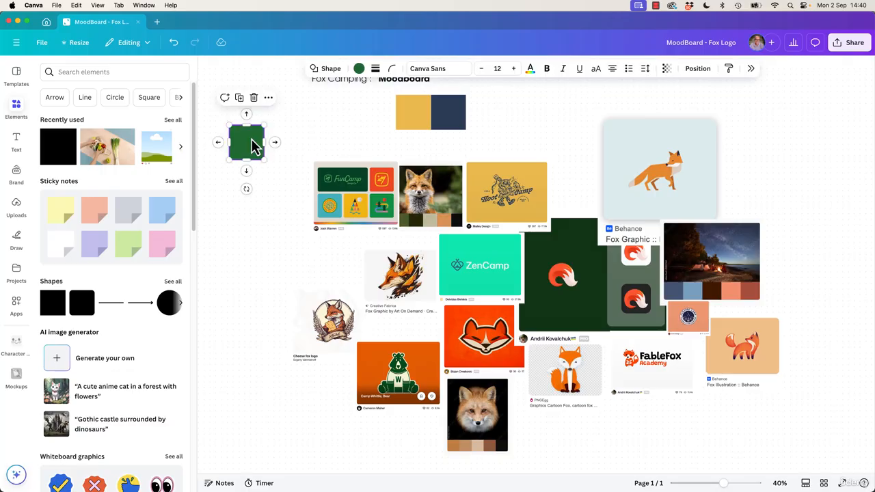
{"action": "key", "text": "Delete"}
Draw a connector line from the navy colour swatch down to the Hoot Camp image.
{"action": "left_click", "coordinate": [448, 116]}
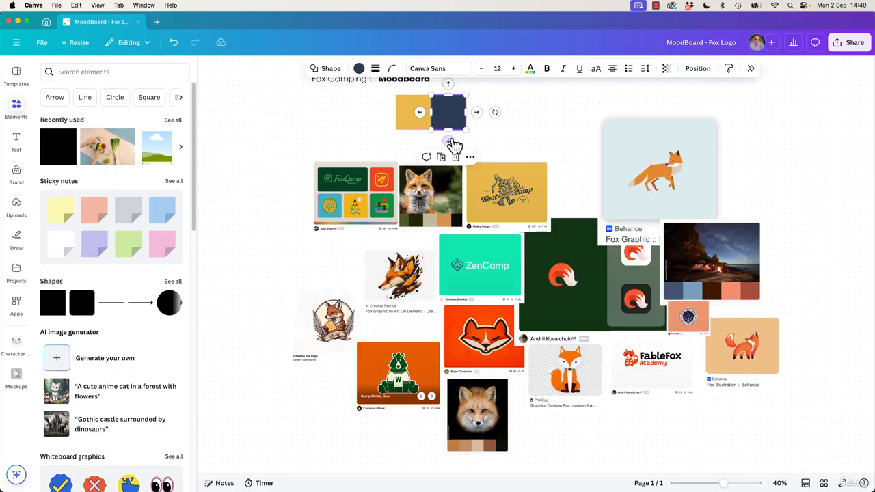
{"action": "left_click_drag", "start_coordinate": [448, 140], "coordinate": [506, 166]}
{"action": "left_click", "coordinate": [285, 149]}
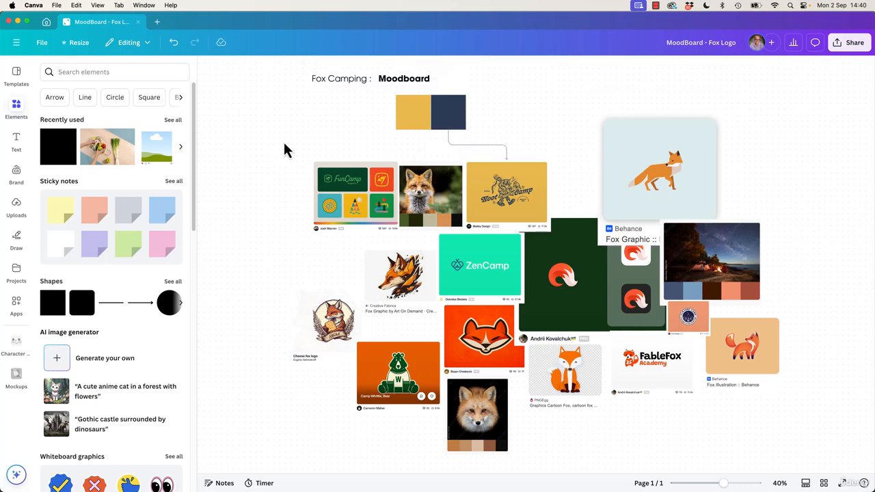
Add an arrowhead to the connector's end at the colour swatches.
{"action": "left_click", "coordinate": [497, 147]}
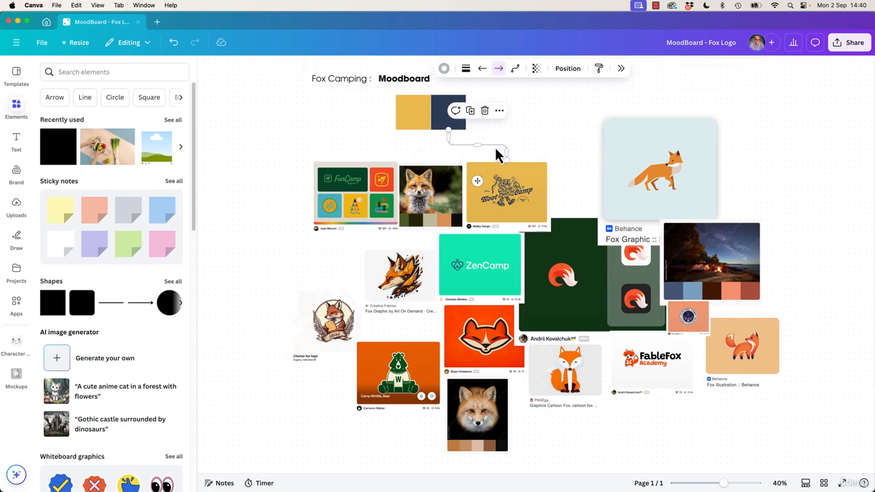
{"action": "left_click", "coordinate": [500, 71]}
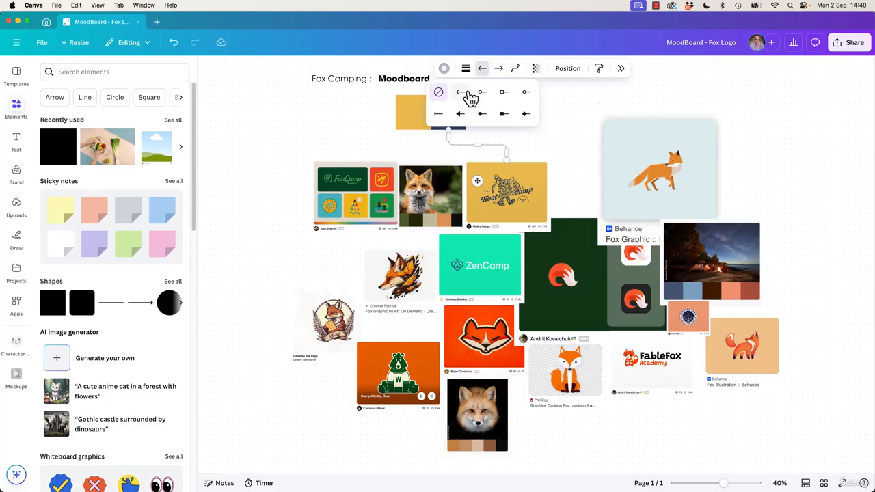
{"action": "left_click", "coordinate": [566, 151]}
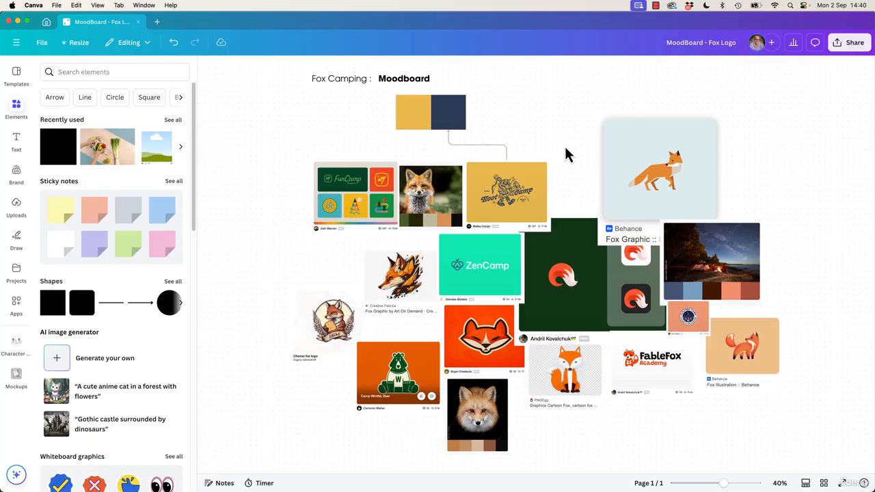
{"action": "scroll", "coordinate": [538, 136], "scroll_direction": "right", "scroll_amount": 5}
{"action": "scroll", "coordinate": [538, 137], "scroll_direction": "up", "scroll_amount": 2}
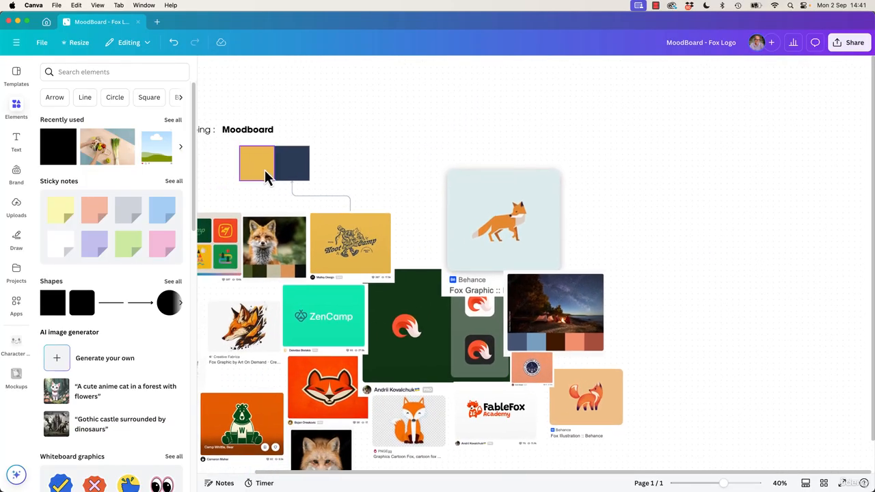
{"action": "left_click", "coordinate": [263, 169]}
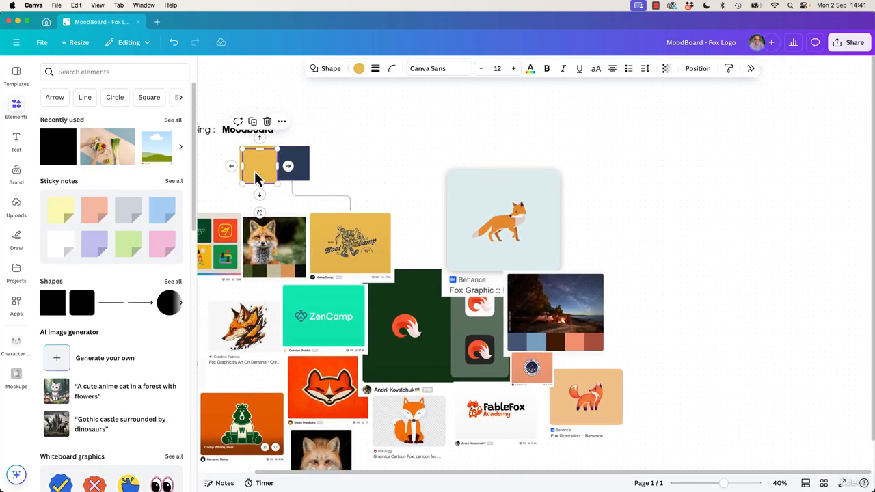
{"action": "left_click_drag", "start_coordinate": [254, 176], "coordinate": [670, 175]}
{"action": "left_click_drag", "start_coordinate": [762, 212], "coordinate": [616, 250]}
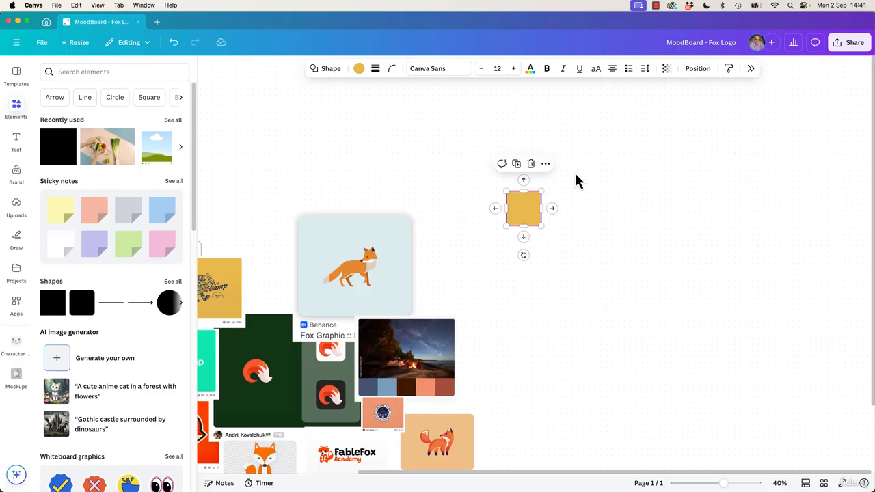
{"action": "left_click_drag", "start_coordinate": [550, 210], "coordinate": [540, 311]}
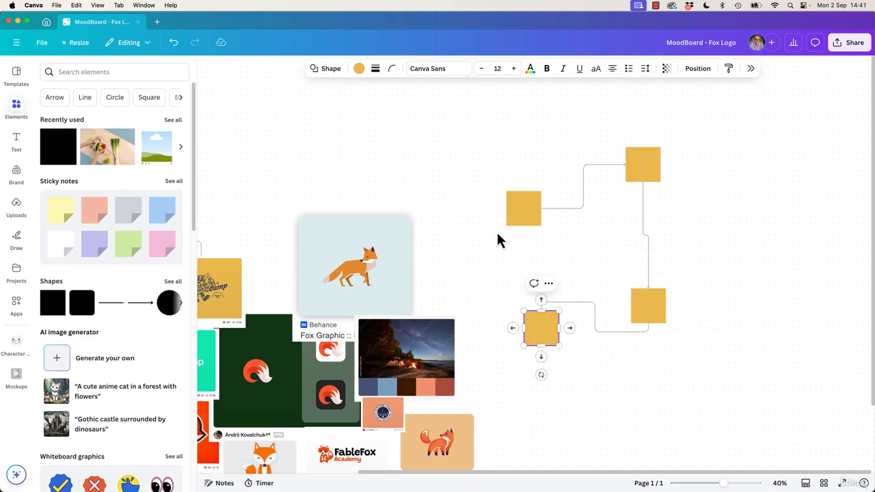
{"action": "left_click_drag", "start_coordinate": [459, 146], "coordinate": [732, 346]}
{"action": "key", "text": "Delete"}
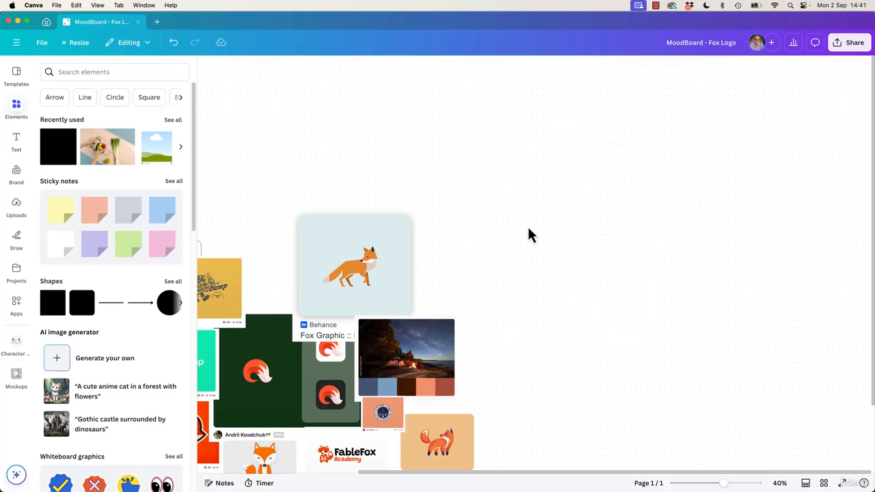
{"action": "scroll", "coordinate": [529, 228], "scroll_direction": "left", "scroll_amount": 4}
{"action": "scroll", "coordinate": [528, 228], "scroll_direction": "down", "scroll_amount": 1}
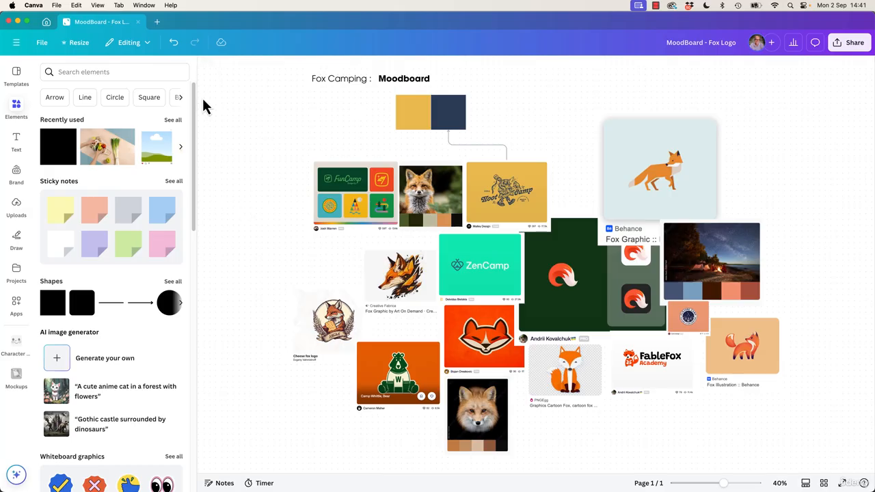
Add a sticky note and place it on the upper right corner of the geometric fox illustration.
{"action": "left_click", "coordinate": [207, 76]}
{"action": "key", "text": "s"}
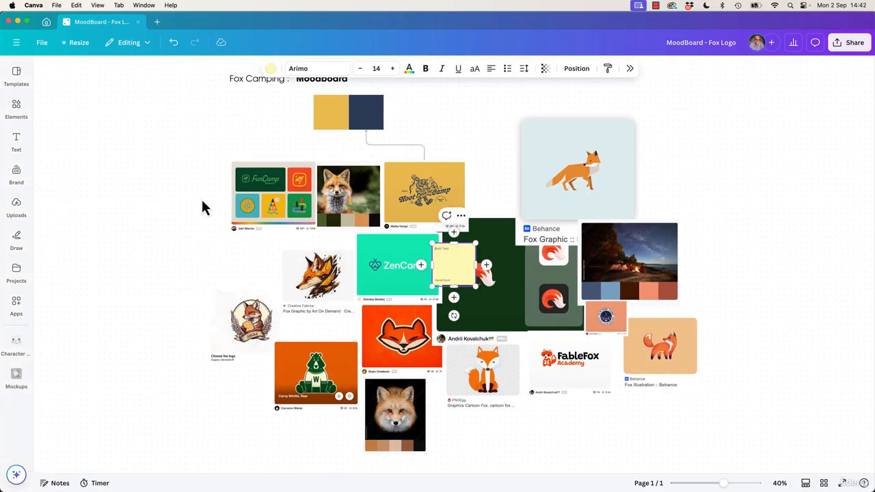
{"action": "left_click_drag", "start_coordinate": [468, 260], "coordinate": [634, 198]}
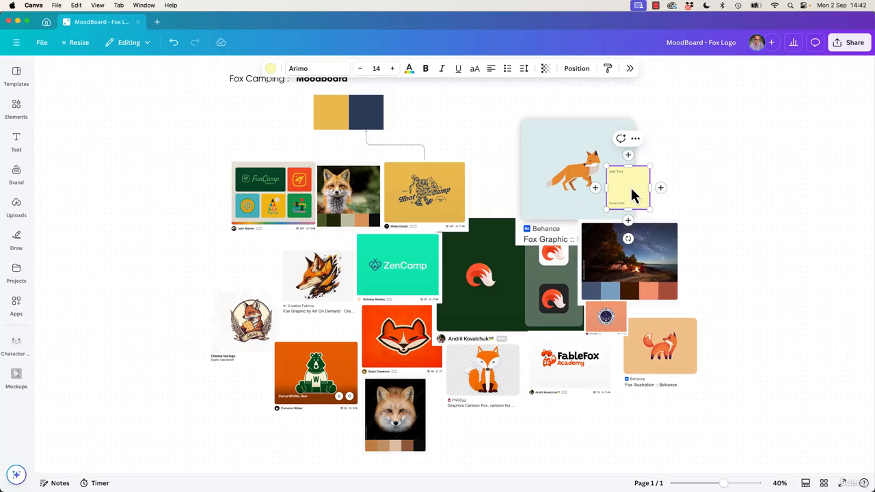
Write 'I like this simple geometric line drawing.' on the sticky note.
{"action": "key", "text": "super+plus"}
{"action": "key", "text": "super+plus"}
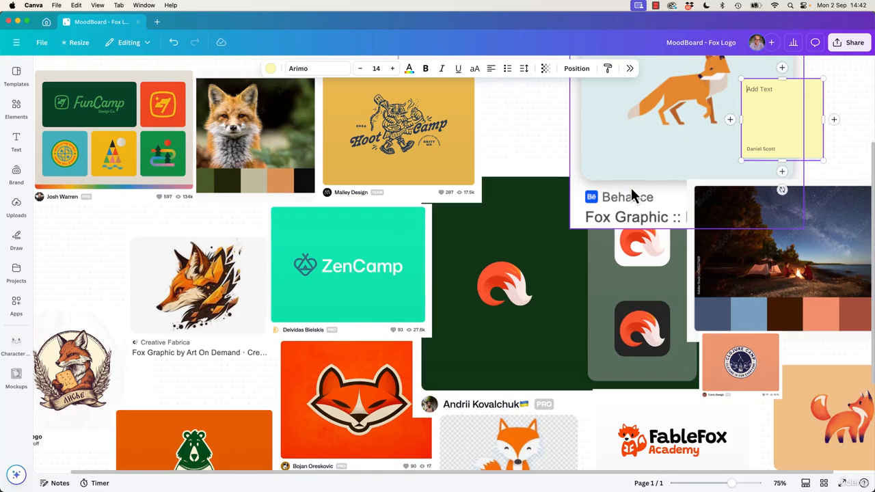
{"action": "left_click_drag", "start_coordinate": [655, 185], "coordinate": [380, 356]}
{"action": "double_click", "coordinate": [517, 313]}
{"action": "type", "text": "I like this simple geometric line drawing."}
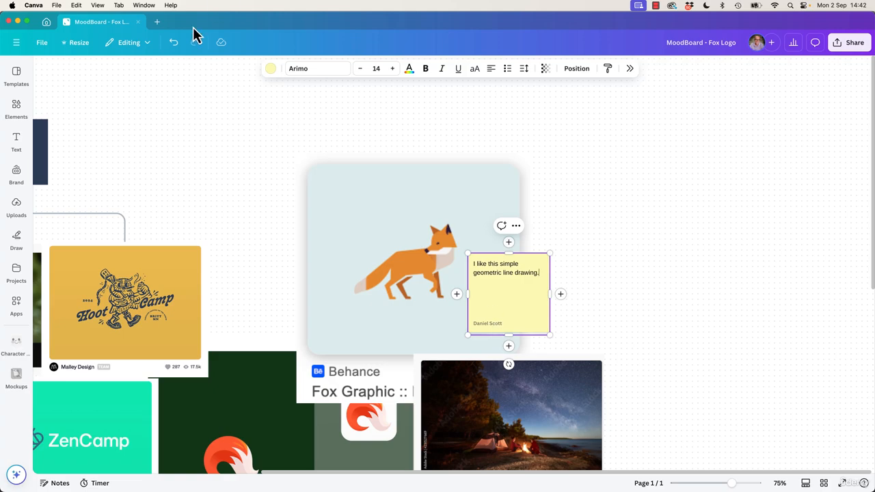
{"action": "left_click", "coordinate": [271, 69]}
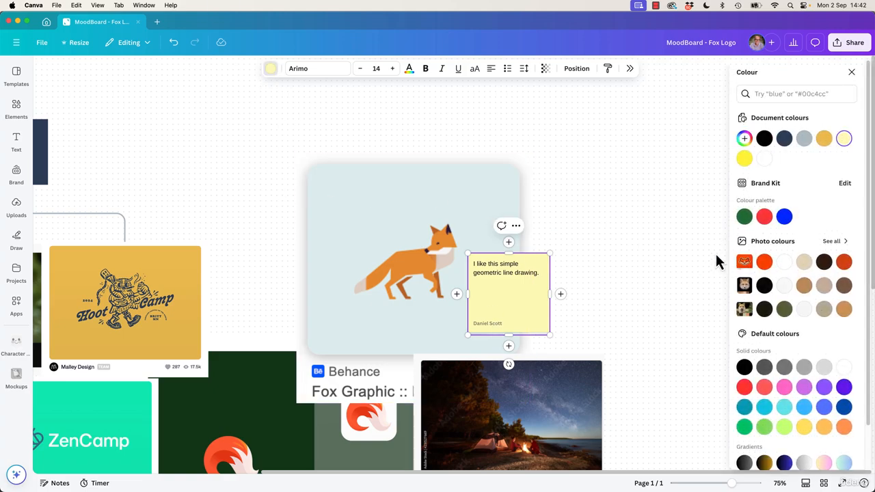
{"action": "left_click", "coordinate": [611, 262]}
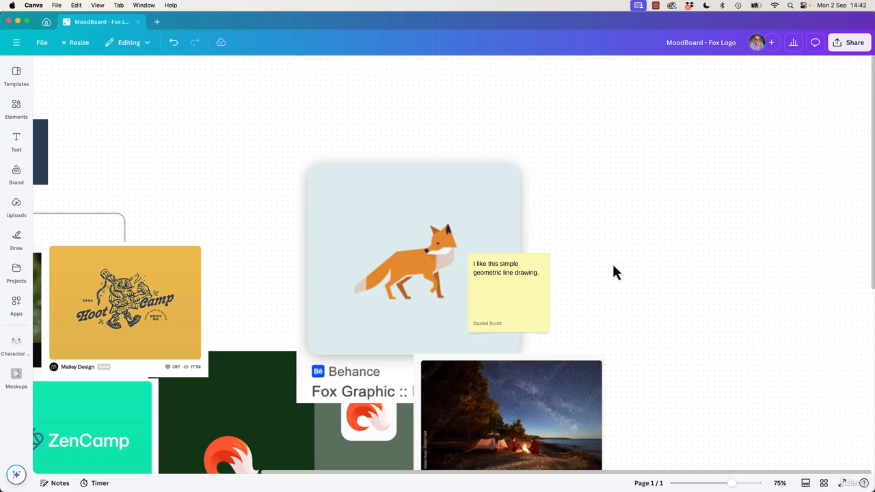
Move the sticky note beside the geometric fox illustration and connect it to the image with an arrow.
{"action": "scroll", "coordinate": [612, 264], "scroll_direction": "left", "scroll_amount": 3}
{"action": "scroll", "coordinate": [613, 264], "scroll_direction": "down", "scroll_amount": 2}
{"action": "left_click", "coordinate": [639, 232]}
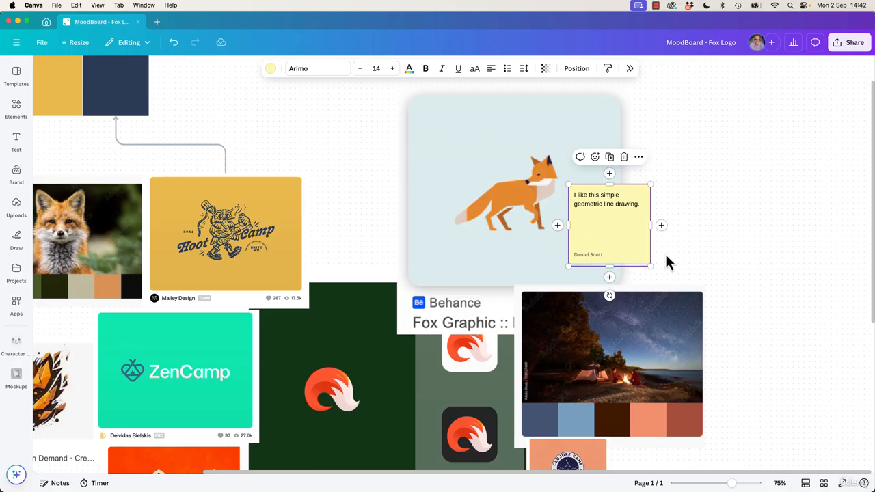
{"action": "scroll", "coordinate": [617, 229], "scroll_direction": "up", "scroll_amount": 4}
{"action": "scroll", "coordinate": [617, 229], "scroll_direction": "right", "scroll_amount": 2}
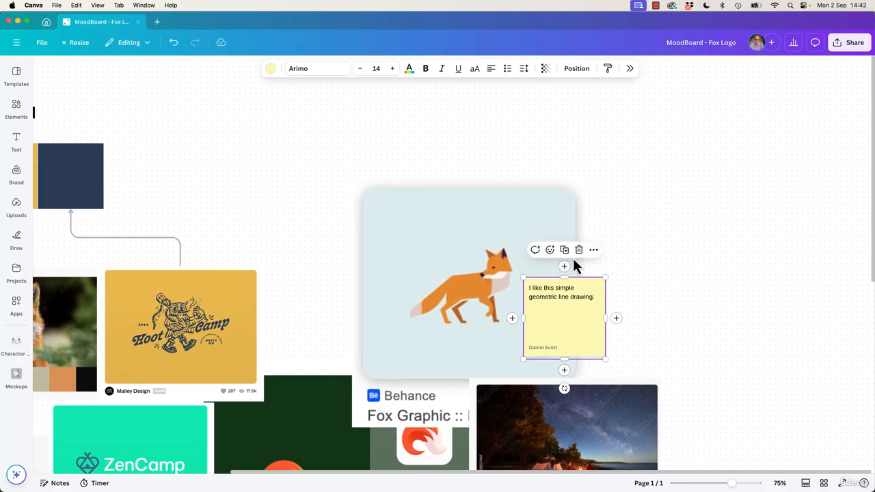
{"action": "left_click_drag", "start_coordinate": [562, 330], "coordinate": [670, 243]}
{"action": "left_click_drag", "start_coordinate": [620, 233], "coordinate": [588, 299]}
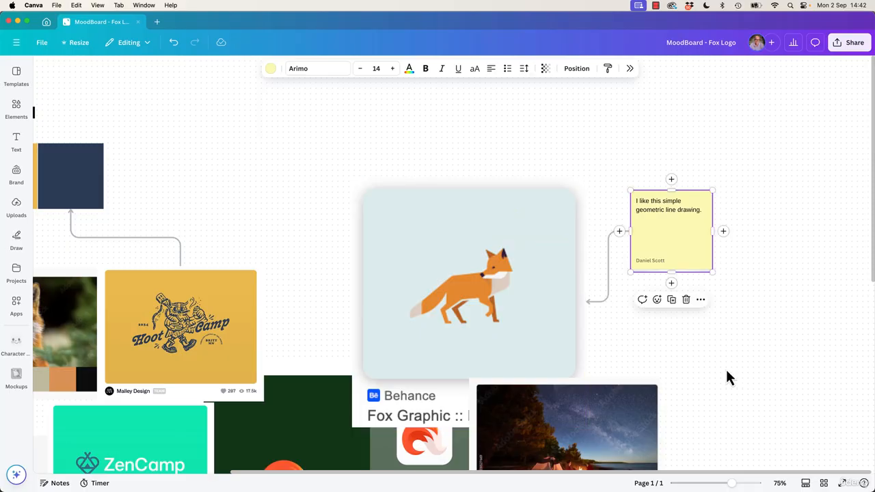
{"action": "left_click", "coordinate": [735, 352]}
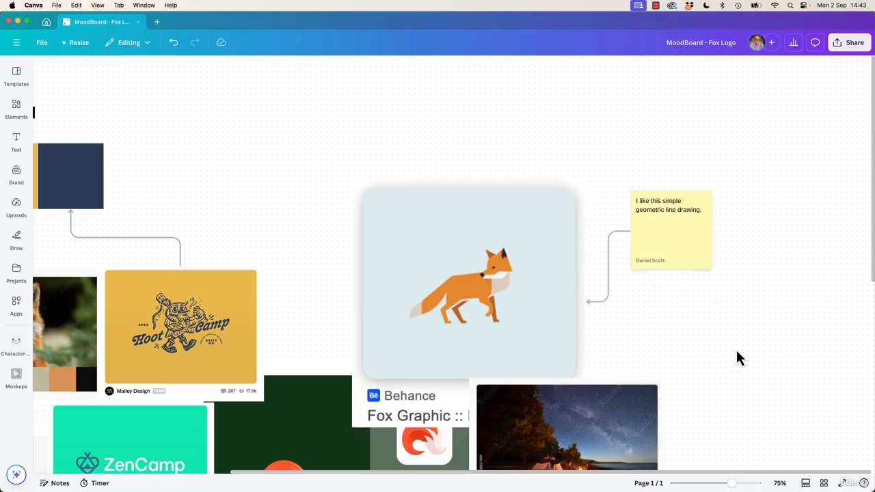
Add a heart-eyes emoji reaction to the sticky note.
{"action": "left_click", "coordinate": [674, 239]}
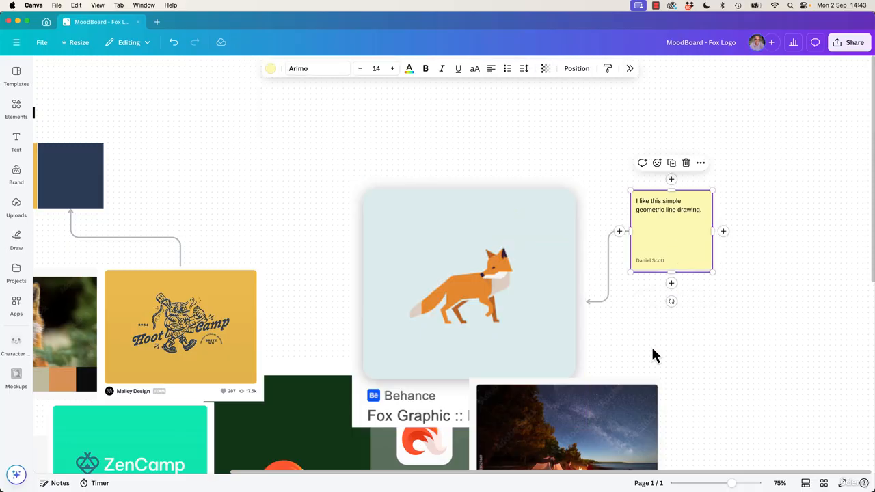
{"action": "left_click", "coordinate": [656, 162]}
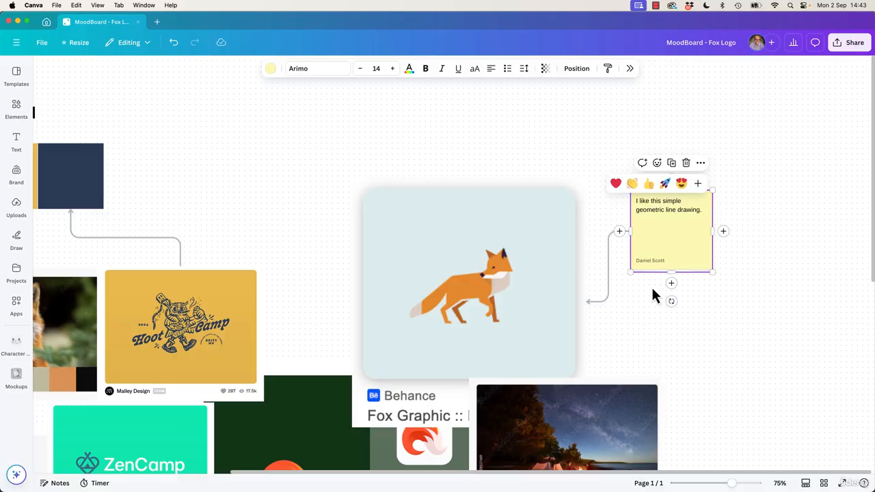
{"action": "left_click", "coordinate": [681, 183]}
{"action": "left_click", "coordinate": [771, 298]}
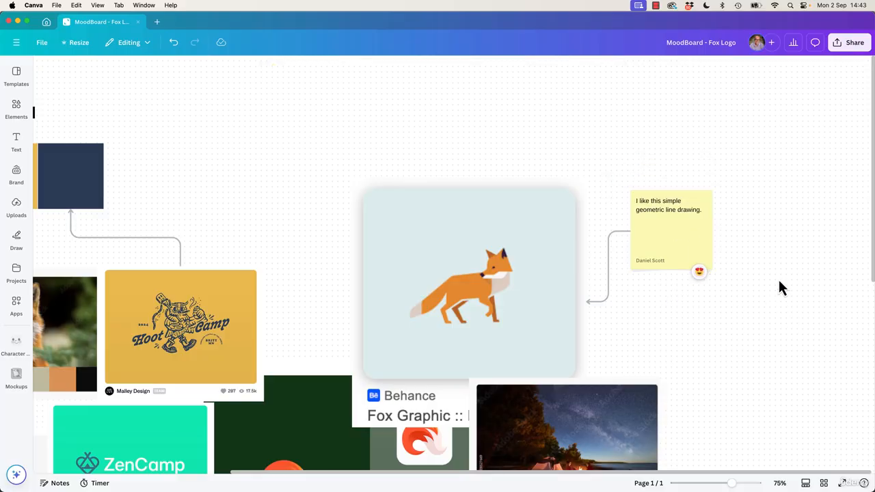
Share the design's collaboration link with anyone with the link set to Can comment, and copy the link.
{"action": "left_click_drag", "start_coordinate": [611, 347], "coordinate": [646, 364]}
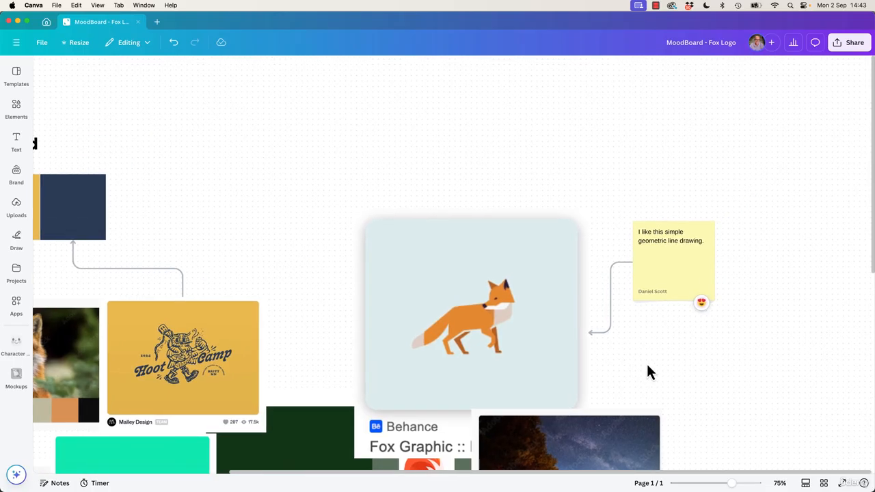
{"action": "left_click", "coordinate": [854, 50]}
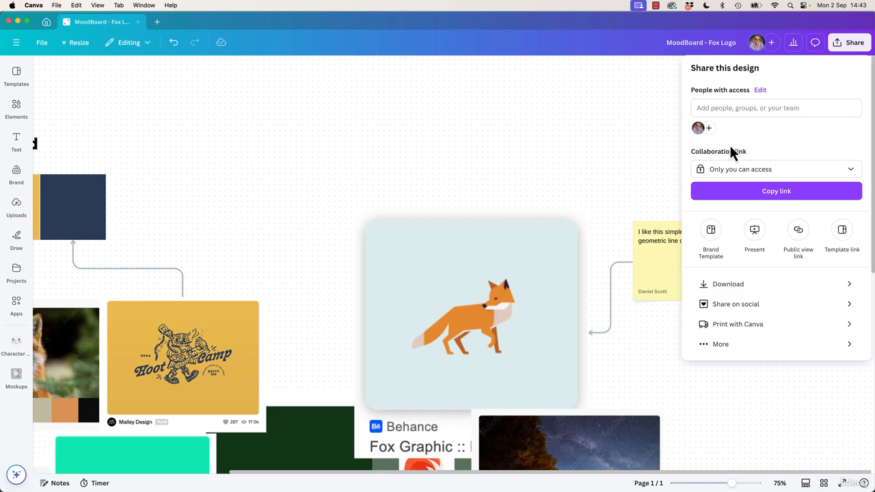
{"action": "left_click", "coordinate": [738, 171]}
{"action": "left_click", "coordinate": [750, 250]}
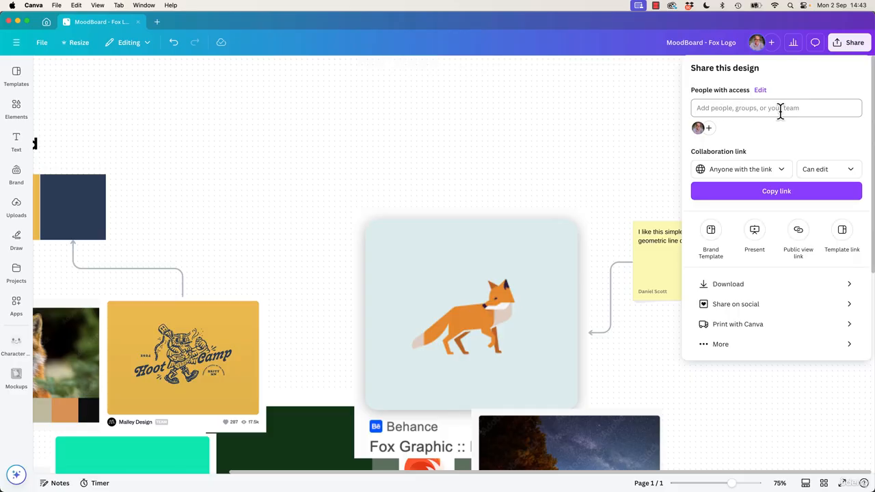
{"action": "left_click", "coordinate": [844, 175]}
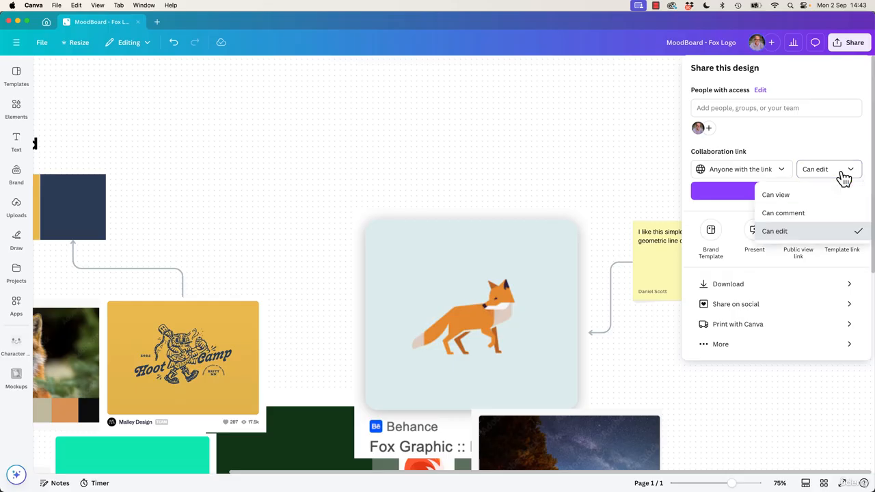
{"action": "left_click", "coordinate": [788, 214]}
{"action": "left_click", "coordinate": [783, 194]}
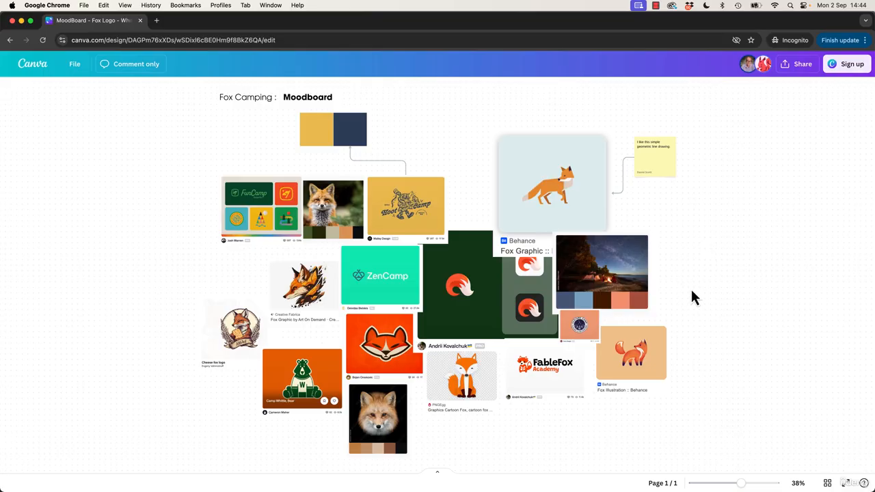
Switch to the incognito Chrome window to inspect the shared moodboard as a commenter.
{"action": "left_click_drag", "start_coordinate": [695, 290], "coordinate": [718, 263]}
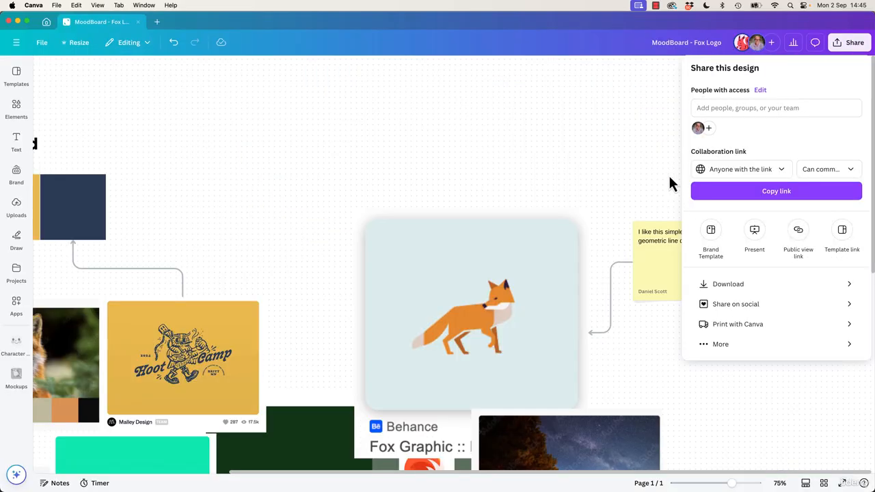
{"action": "left_click", "coordinate": [650, 158]}
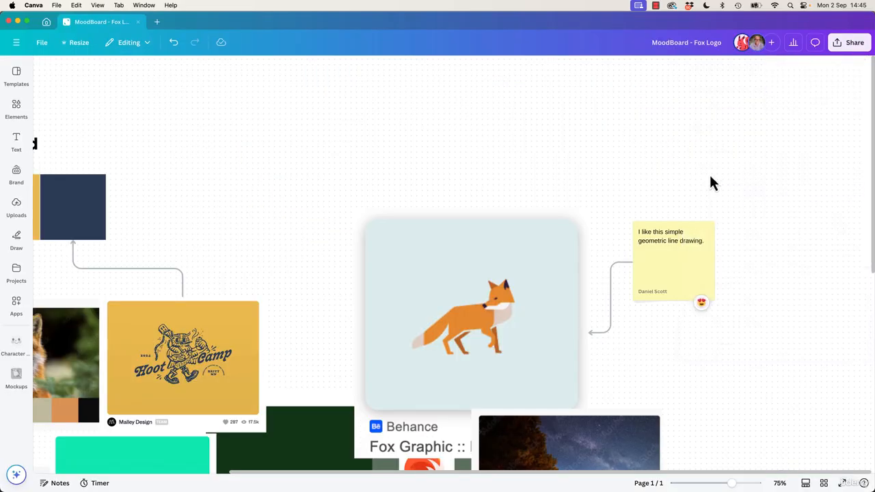
{"action": "scroll", "coordinate": [714, 145], "scroll_direction": "left", "scroll_amount": 1}
{"action": "scroll", "coordinate": [618, 317], "scroll_direction": "right", "scroll_amount": 1}
{"action": "scroll", "coordinate": [617, 317], "scroll_direction": "down", "scroll_amount": 1}
{"action": "left_click", "coordinate": [619, 315]}
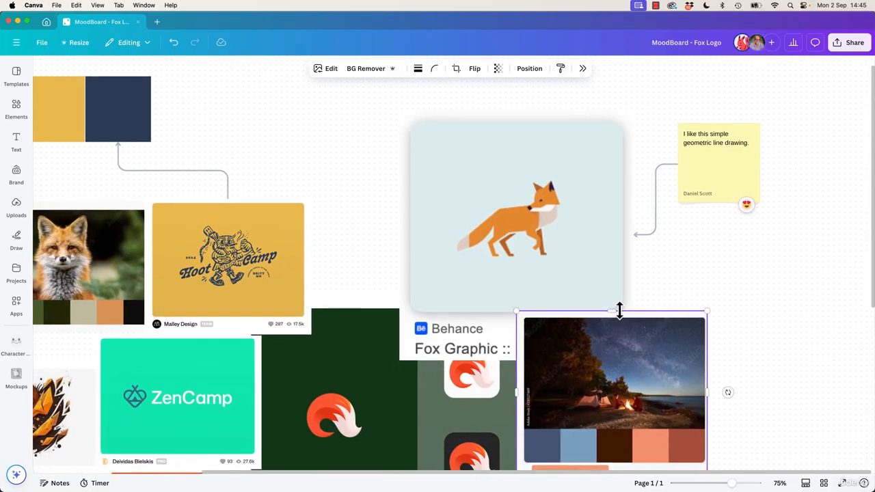
{"action": "scroll", "coordinate": [626, 274], "scroll_direction": "left", "scroll_amount": 2}
{"action": "left_click", "coordinate": [626, 274]}
{"action": "key", "text": "super+minus"}
{"action": "key", "text": "super+minus"}
{"action": "left_click_drag", "start_coordinate": [729, 272], "coordinate": [772, 264]}
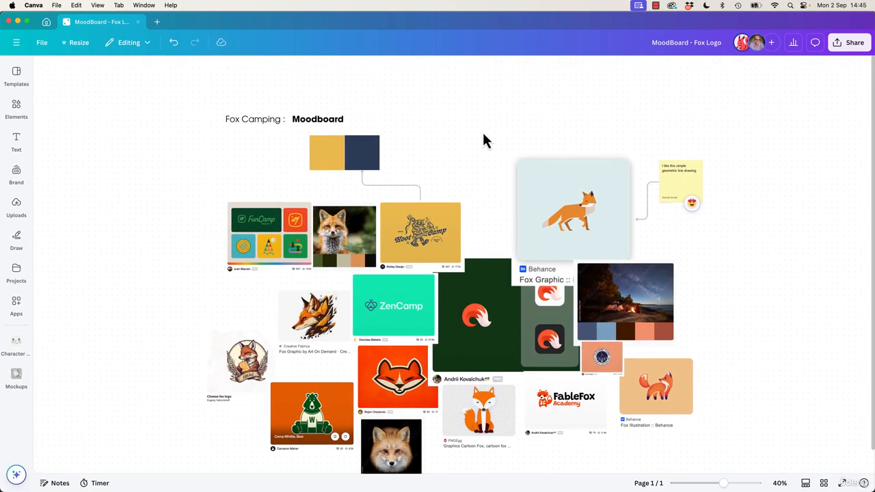
{"action": "left_click", "coordinate": [425, 242]}
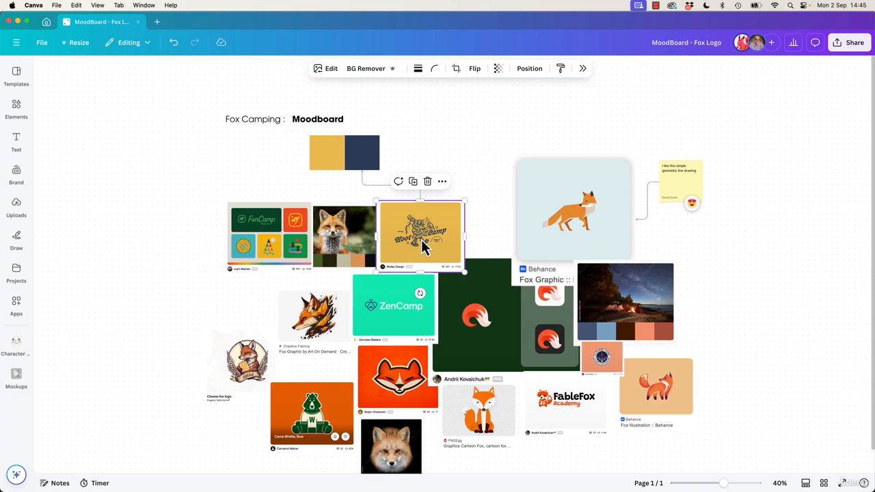
{"action": "left_click", "coordinate": [689, 200]}
{"action": "left_click", "coordinate": [458, 139]}
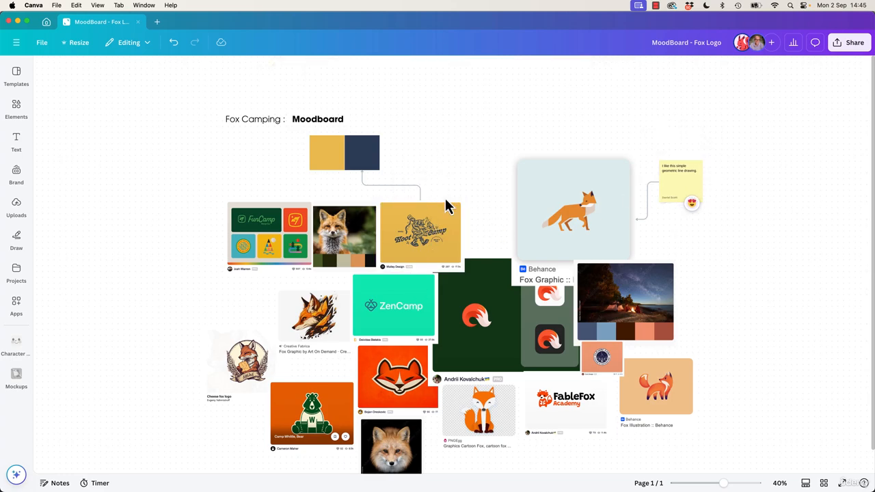
{"action": "left_click", "coordinate": [433, 230]}
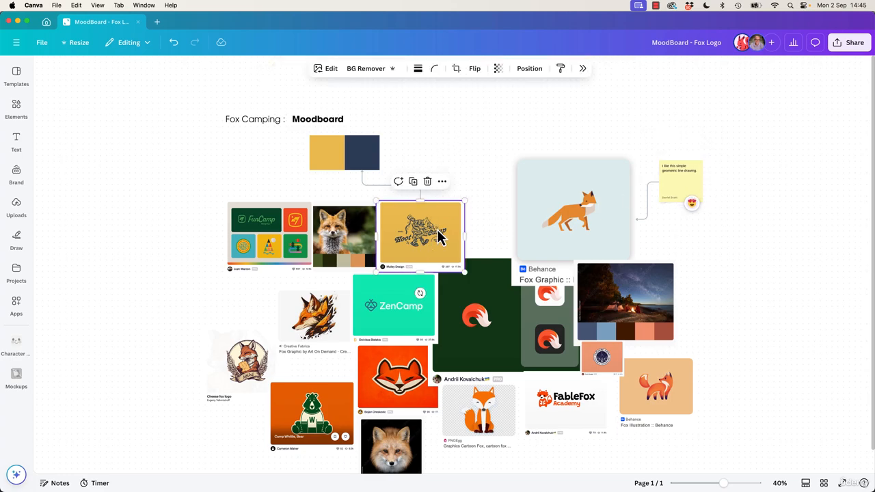
{"action": "left_click", "coordinate": [400, 183]}
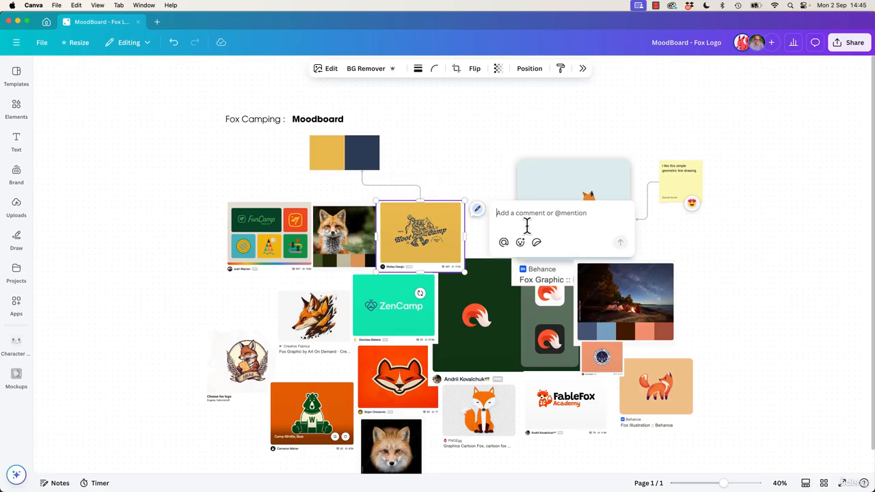
{"action": "type", "text": "I'm in love with this color scheme!!! What do you think @client"}
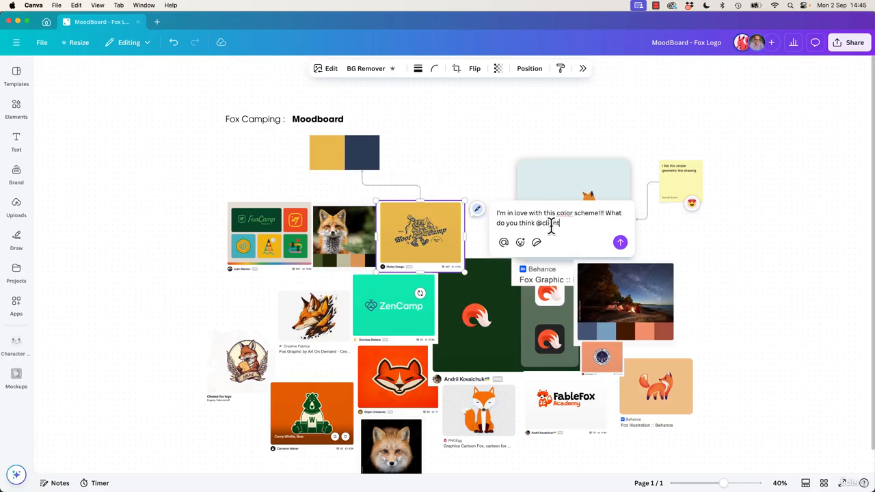
{"action": "left_click", "coordinate": [620, 243]}
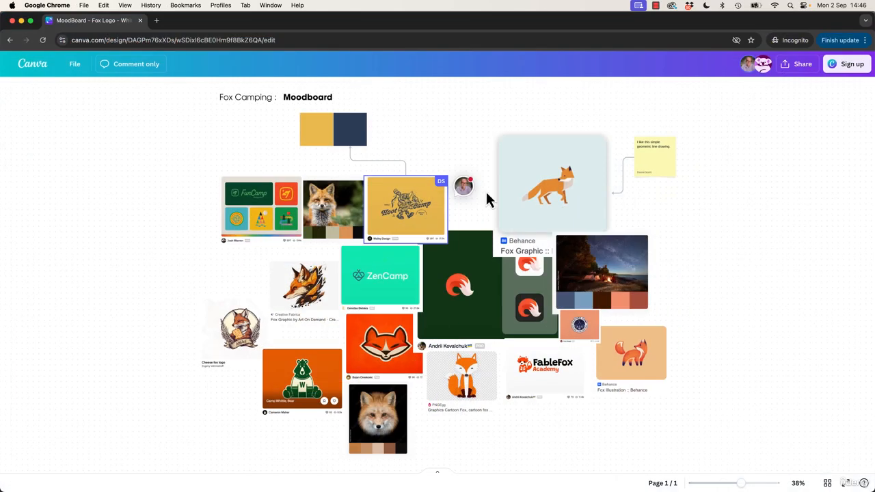
Open the new comment in the incognito commenter view, then check it in the editor's comments list.
{"action": "left_click", "coordinate": [463, 188]}
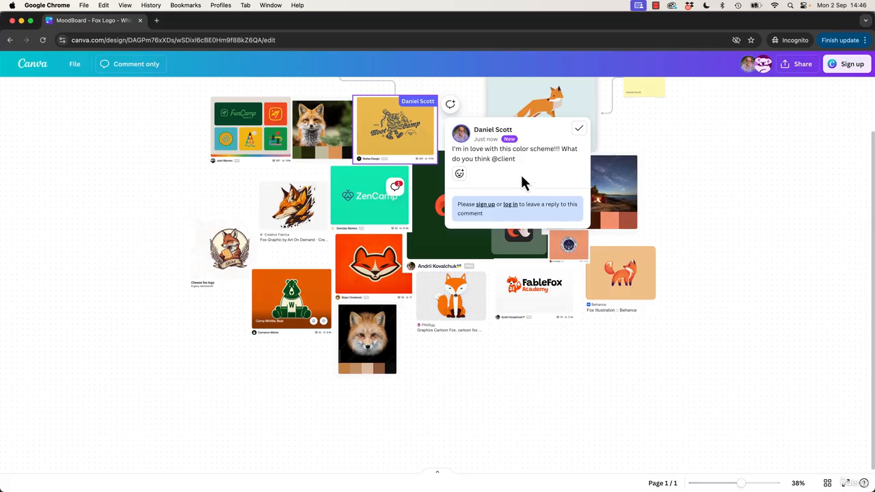
{"action": "scroll", "coordinate": [785, 286], "scroll_direction": "up", "scroll_amount": 2}
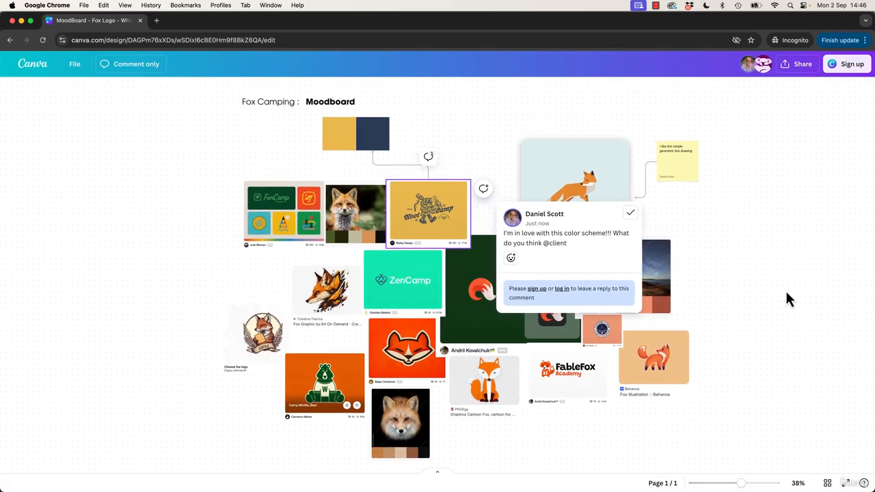
{"action": "left_click", "coordinate": [686, 180]}
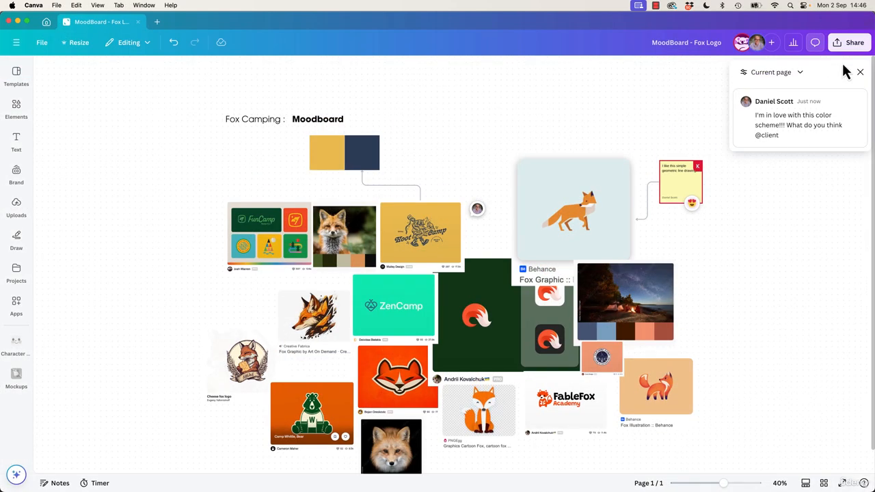
{"action": "left_click", "coordinate": [860, 71]}
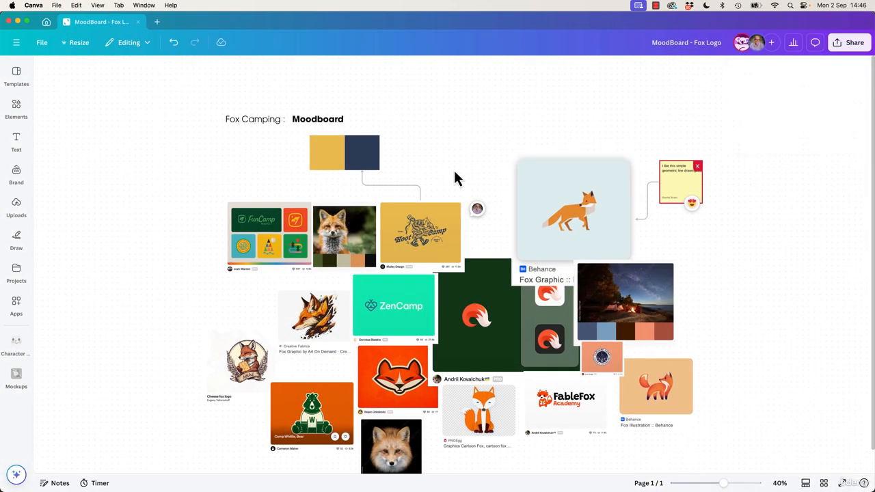
Comment on the dark green fox logo image with "Type something in.".
{"action": "left_click", "coordinate": [483, 369]}
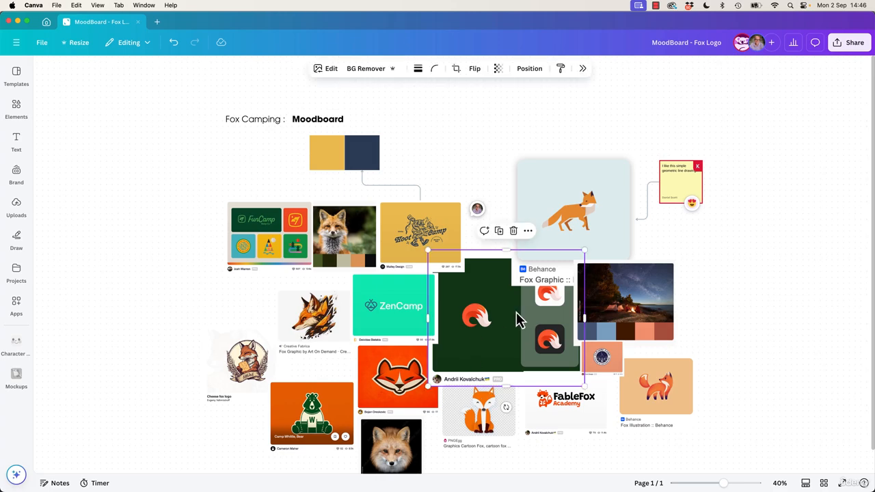
{"action": "left_click", "coordinate": [484, 230]}
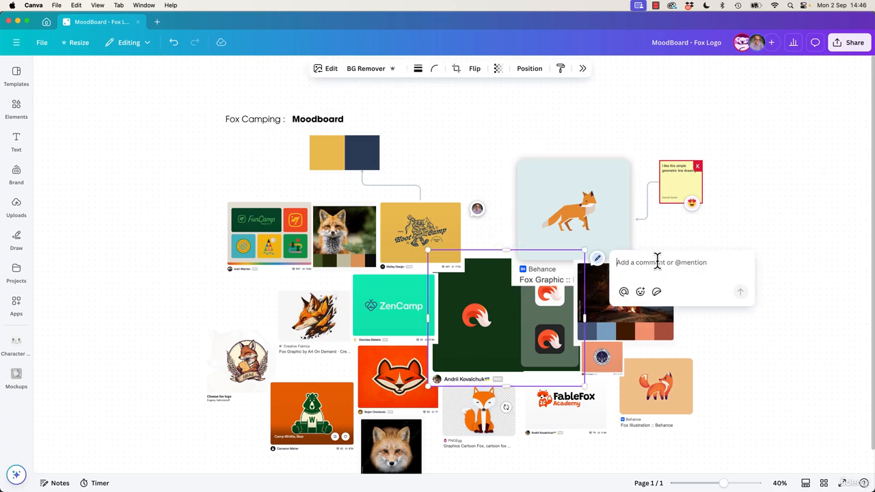
{"action": "type", "text": "Type something in."}
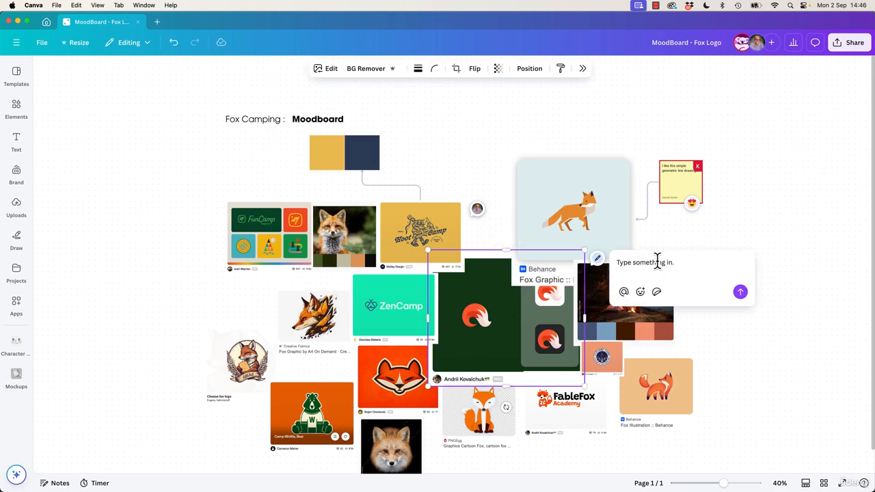
{"action": "left_click", "coordinate": [784, 212]}
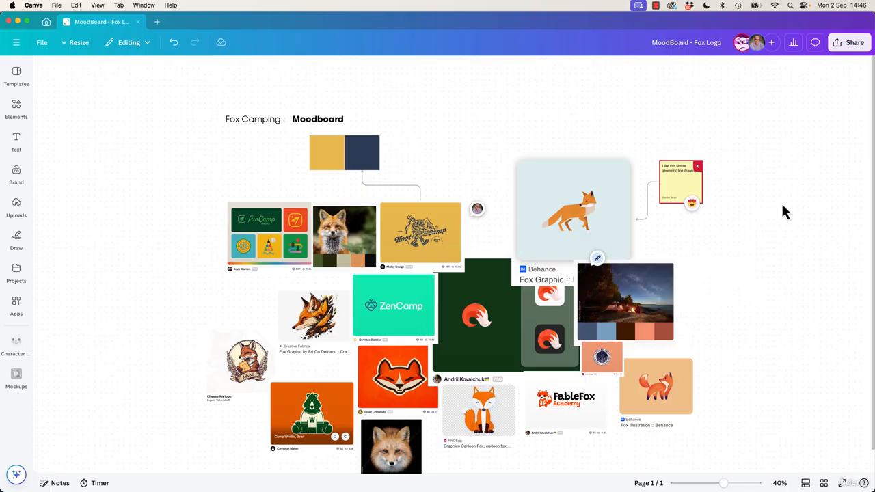
{"action": "left_click", "coordinate": [598, 258]}
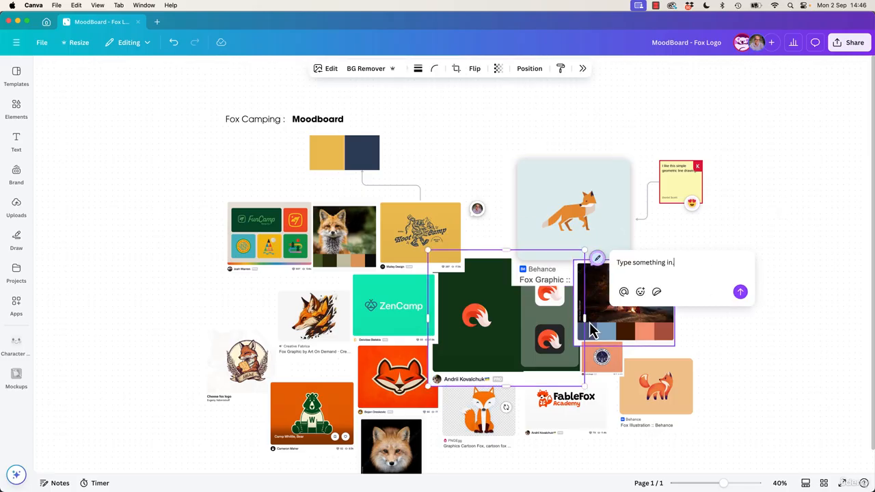
{"action": "left_click", "coordinate": [740, 292]}
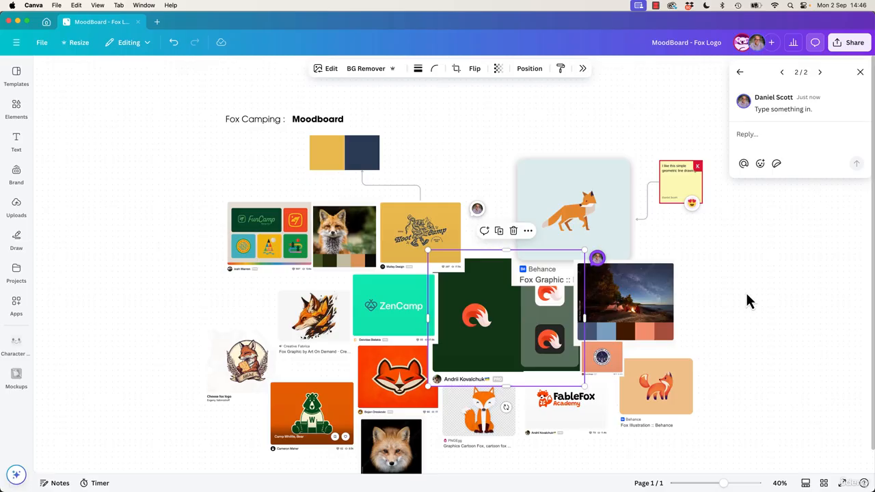
Review the comments on the current page in the comments panel.
{"action": "left_click", "coordinate": [747, 295]}
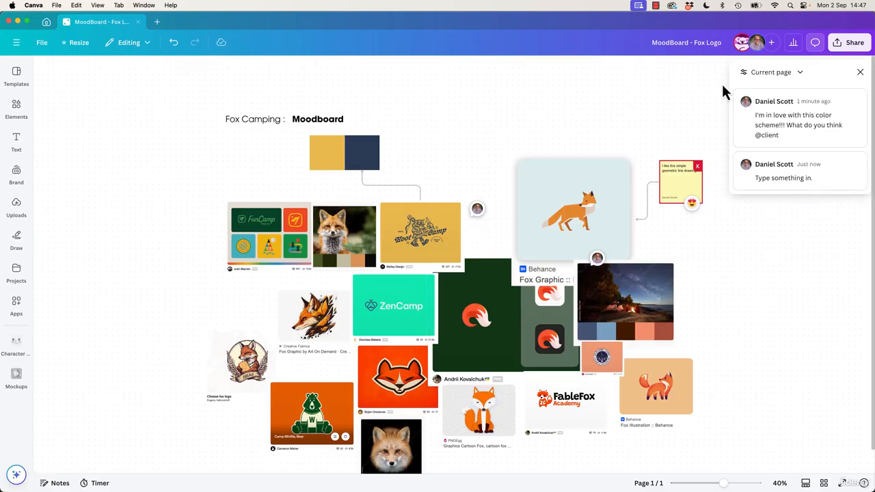
{"action": "left_click", "coordinate": [859, 72]}
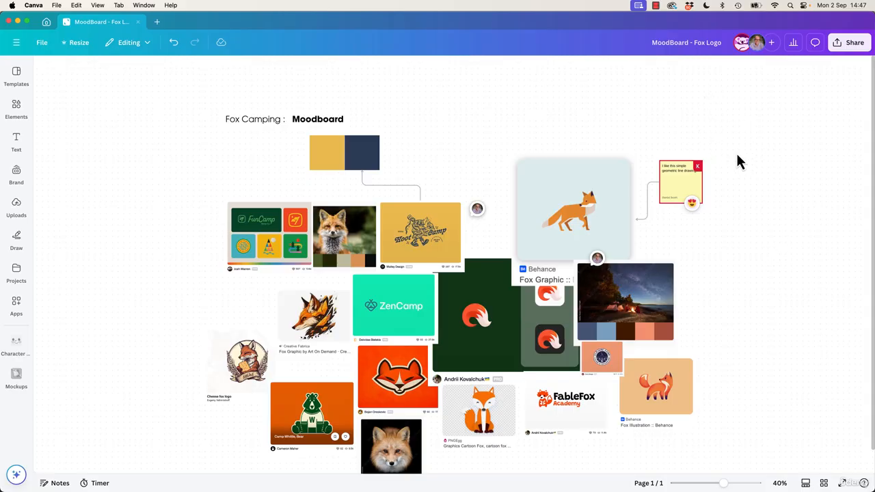
{"action": "left_click", "coordinate": [814, 43]}
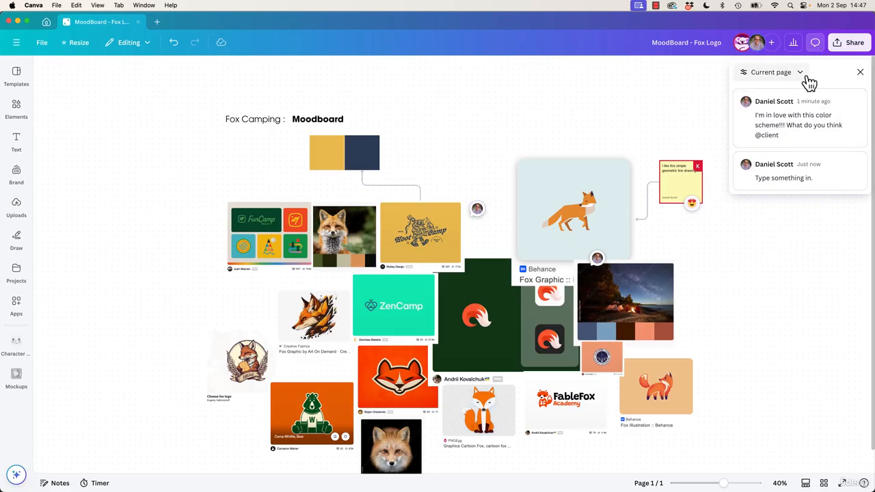
{"action": "left_click", "coordinate": [860, 72]}
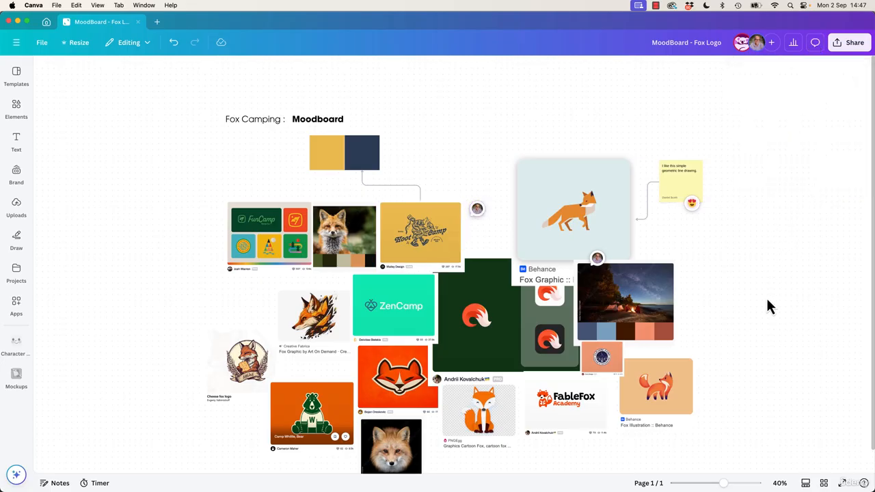
Pick the blue pen in the Draw tool, circle the colour palette, and undo the circle.
{"action": "scroll", "coordinate": [788, 256], "scroll_direction": "down", "scroll_amount": 2}
{"action": "scroll", "coordinate": [771, 268], "scroll_direction": "right", "scroll_amount": 2}
{"action": "scroll", "coordinate": [727, 282], "scroll_direction": "left", "scroll_amount": 1}
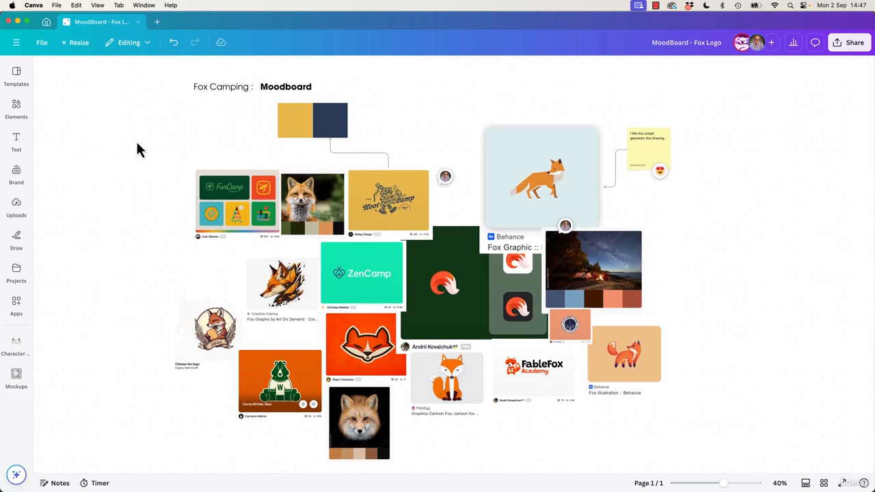
{"action": "left_click", "coordinate": [17, 240]}
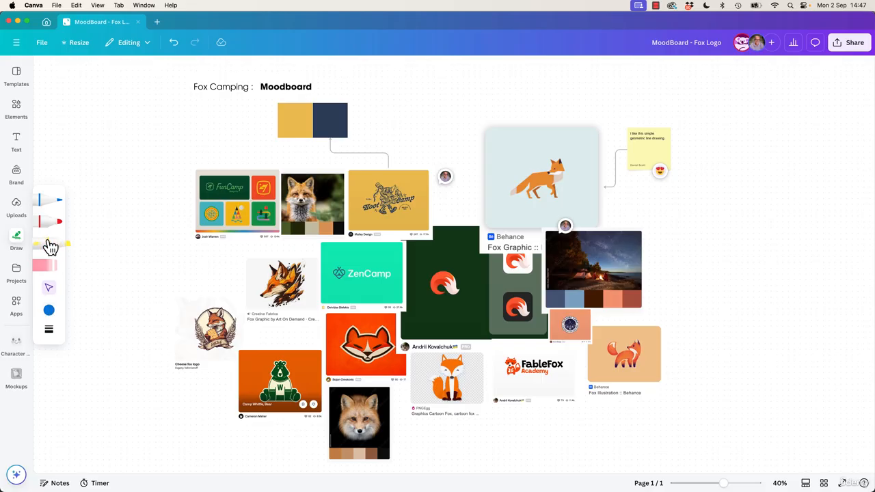
{"action": "left_click", "coordinate": [48, 204]}
{"action": "mouse_move", "coordinate": [342, 92]}
{"action": "left_mouse_down"}
{"action": "mouse_move", "coordinate": [359, 152]}
{"action": "mouse_move", "coordinate": [349, 88]}
{"action": "left_mouse_up"}
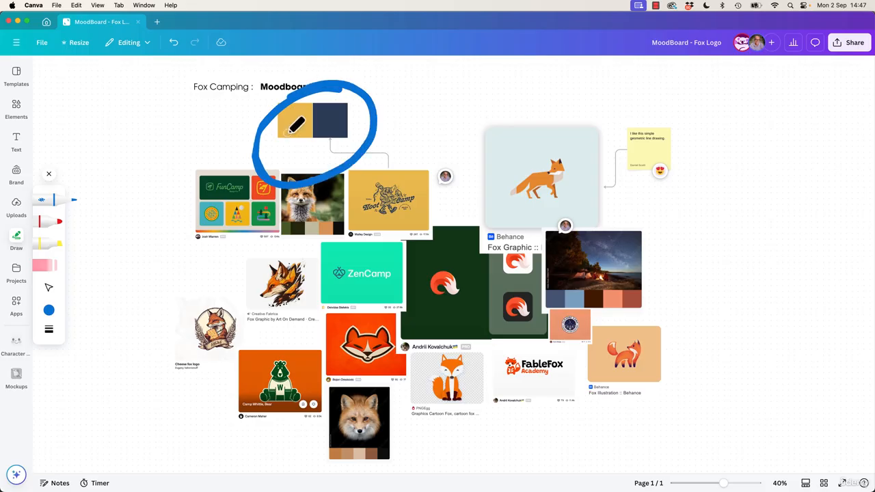
{"action": "key", "text": "super+z"}
Set the blue pen's weight to 4.
{"action": "left_click", "coordinate": [48, 311]}
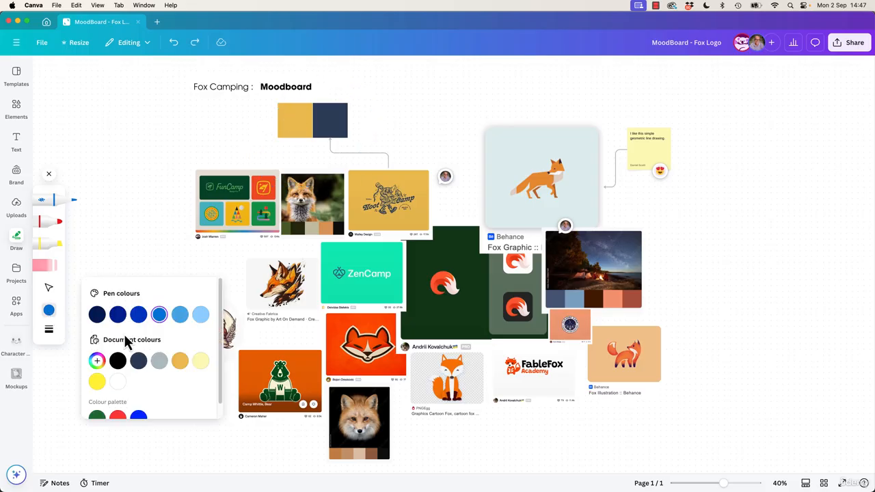
{"action": "left_click", "coordinate": [48, 330]}
{"action": "left_click_drag", "start_coordinate": [123, 340], "coordinate": [93, 349]}
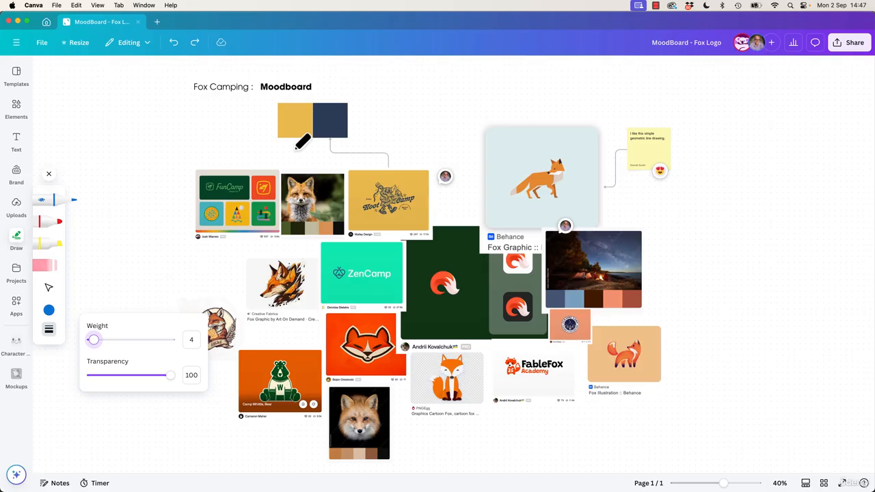
Draw a freehand arrow pointing at the orange fox illustration.
{"action": "left_click", "coordinate": [608, 168]}
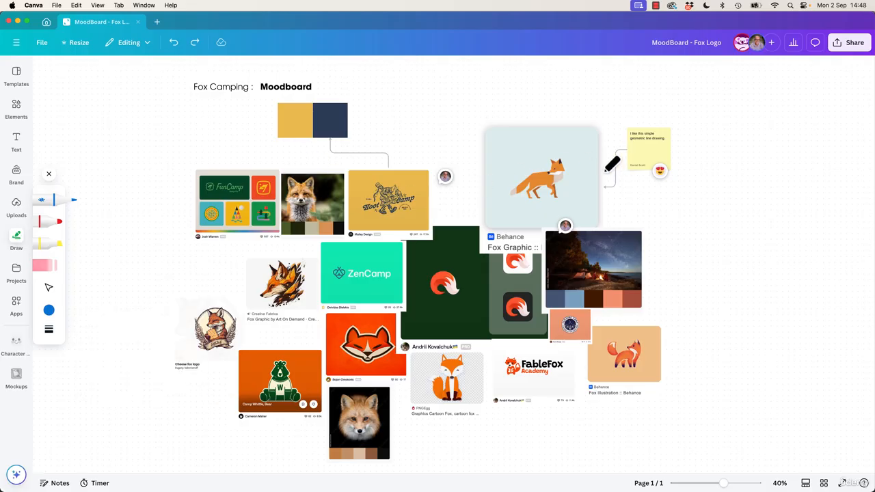
{"action": "mouse_move", "coordinate": [710, 299]}
{"action": "left_mouse_down"}
{"action": "mouse_move", "coordinate": [650, 348]}
{"action": "mouse_move", "coordinate": [650, 341]}
{"action": "mouse_move", "coordinate": [651, 351]}
{"action": "mouse_move", "coordinate": [684, 343]}
{"action": "left_mouse_up"}
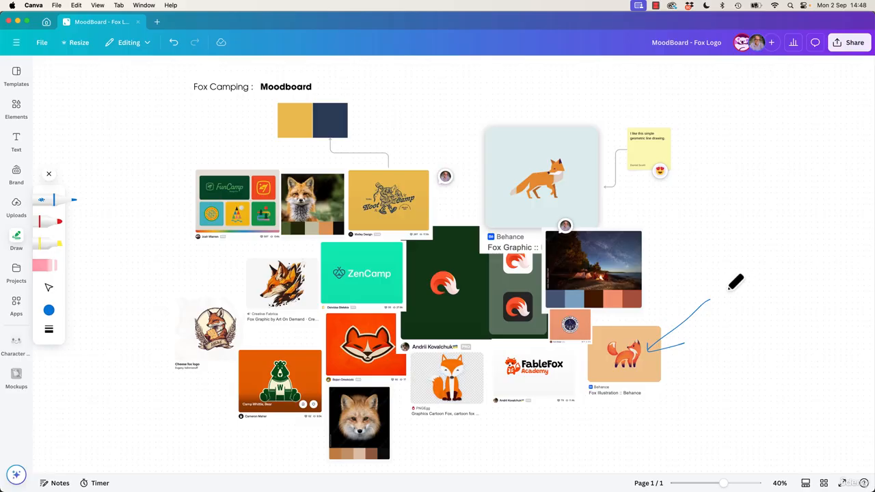
{"action": "mouse_move", "coordinate": [724, 278]}
{"action": "left_mouse_down"}
{"action": "mouse_move", "coordinate": [731, 313]}
{"action": "mouse_move", "coordinate": [719, 311]}
{"action": "left_mouse_up"}
{"action": "key", "text": "super+z"}
Handwrite "You." beside the arrow and underline it.
{"action": "mouse_move", "coordinate": [718, 280]}
{"action": "left_mouse_down"}
{"action": "mouse_move", "coordinate": [757, 249]}
{"action": "mouse_move", "coordinate": [737, 292]}
{"action": "mouse_move", "coordinate": [742, 321]}
{"action": "mouse_move", "coordinate": [755, 322]}
{"action": "mouse_move", "coordinate": [749, 313]}
{"action": "mouse_move", "coordinate": [779, 316]}
{"action": "left_mouse_up"}
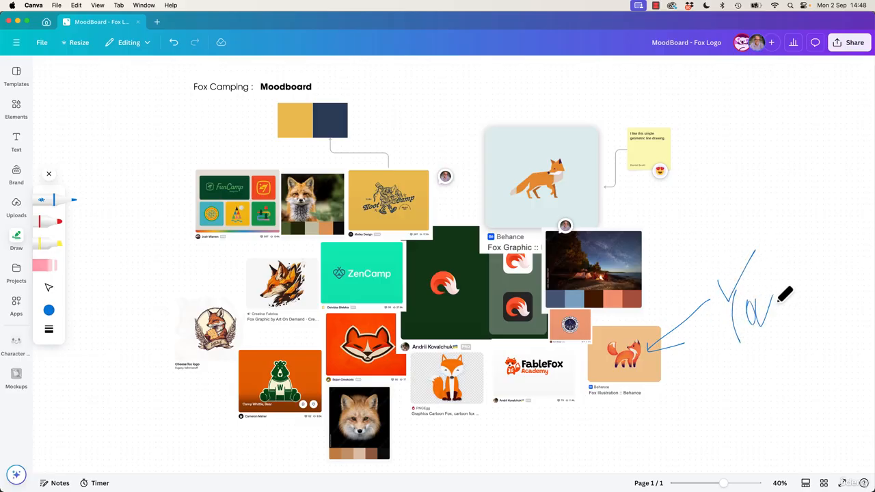
{"action": "left_click", "coordinate": [785, 324]}
{"action": "left_click_drag", "start_coordinate": [719, 364], "coordinate": [813, 347]}
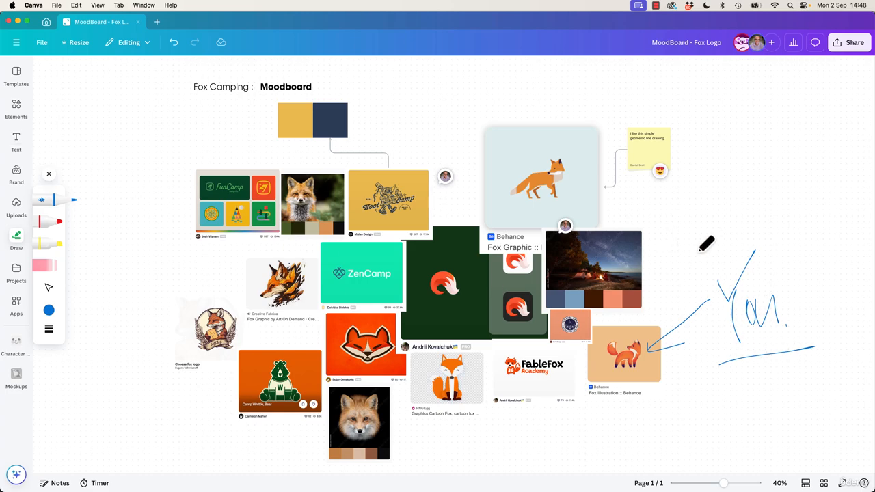
{"action": "left_click", "coordinate": [59, 223]}
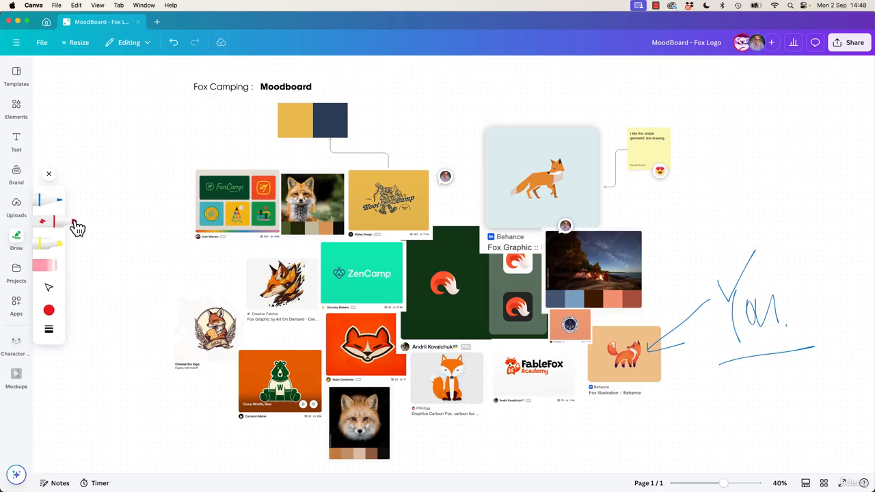
{"action": "left_click_drag", "start_coordinate": [709, 228], "coordinate": [697, 224]}
{"action": "key", "text": "super+z"}
{"action": "left_click", "coordinate": [42, 204]}
Increase the pen weight and circle the FunCamp board image in blue.
{"action": "left_click", "coordinate": [48, 329]}
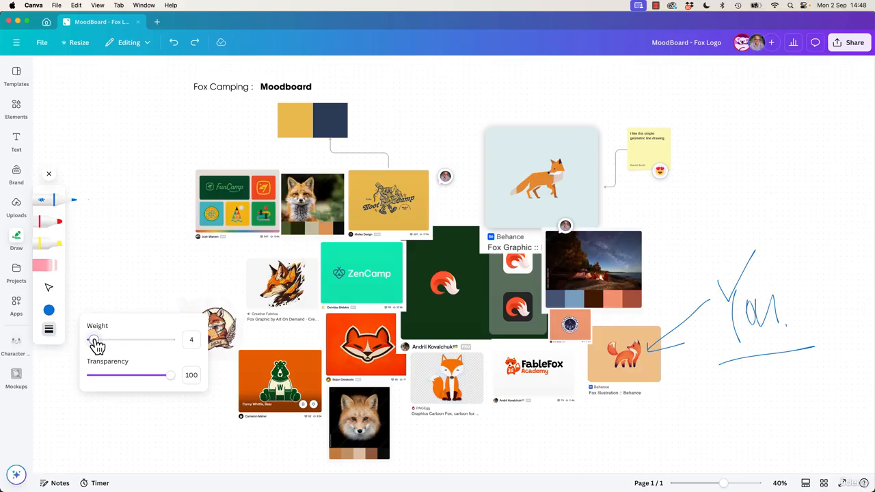
{"action": "left_click_drag", "start_coordinate": [97, 345], "coordinate": [118, 344]}
{"action": "mouse_move", "coordinate": [137, 233]}
{"action": "left_mouse_down"}
{"action": "mouse_move", "coordinate": [118, 278]}
{"action": "mouse_move", "coordinate": [128, 235]}
{"action": "mouse_move", "coordinate": [145, 256]}
{"action": "left_mouse_up"}
{"action": "key", "text": "super+z"}
{"action": "mouse_move", "coordinate": [225, 159]}
{"action": "left_mouse_down"}
{"action": "mouse_move", "coordinate": [199, 257]}
{"action": "mouse_move", "coordinate": [170, 236]}
{"action": "left_mouse_up"}
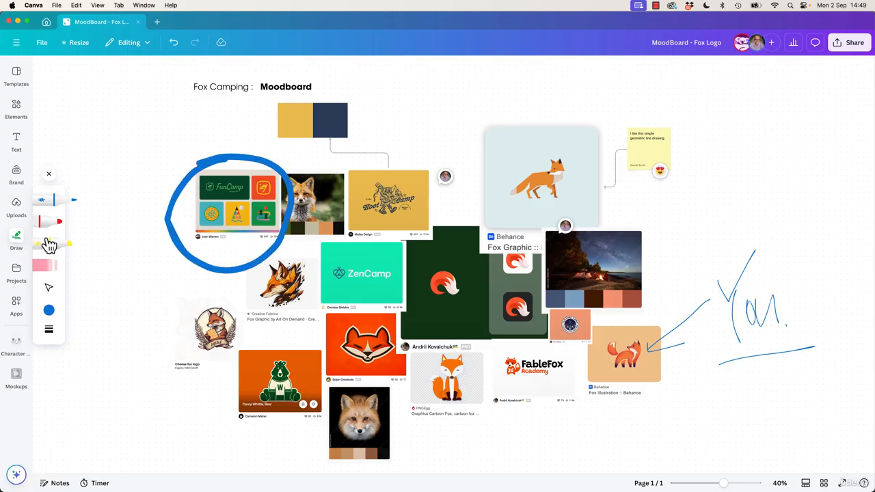
Switch to the yellow highlighter and highlight the caption beneath the Boot Camp illustration.
{"action": "left_click", "coordinate": [48, 329]}
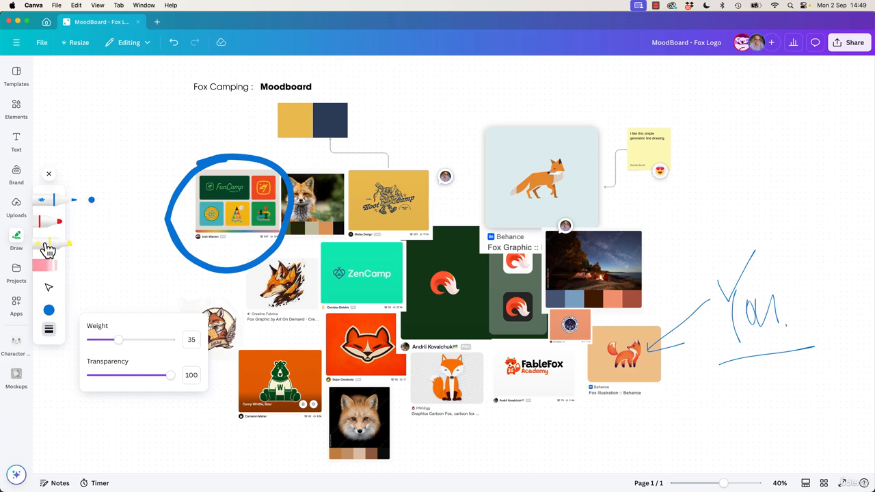
{"action": "left_click", "coordinate": [49, 244]}
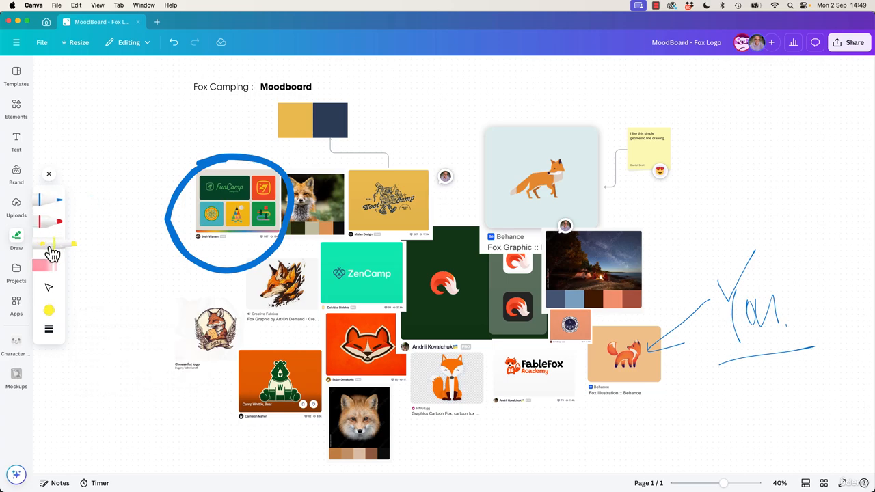
{"action": "left_click_drag", "start_coordinate": [343, 236], "coordinate": [405, 236]}
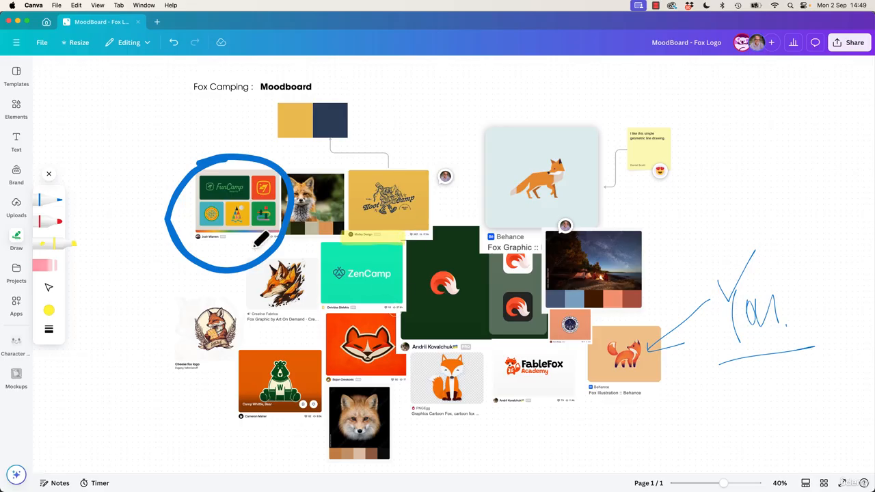
Switch back to the blue pen, set its weight to 8, and draw an arrow pointing down at the Boot Camp illustration.
{"action": "left_click", "coordinate": [47, 199]}
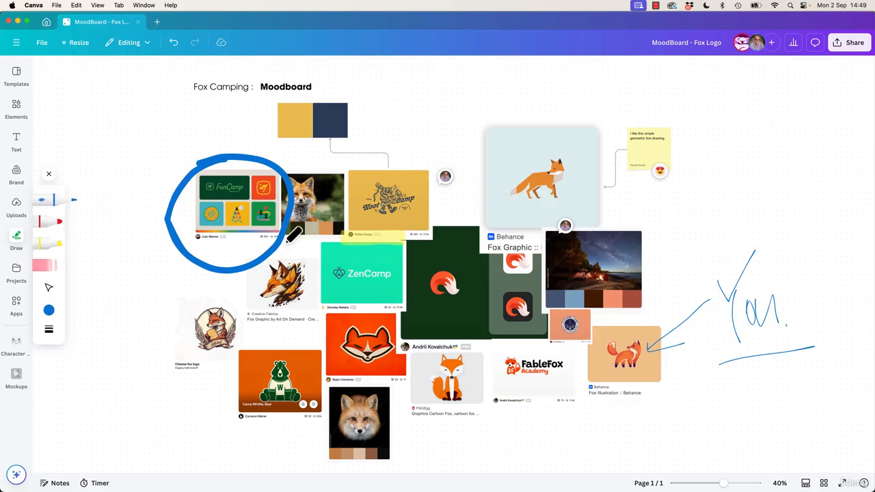
{"action": "left_click", "coordinate": [50, 332]}
{"action": "left_click_drag", "start_coordinate": [119, 339], "coordinate": [102, 339]}
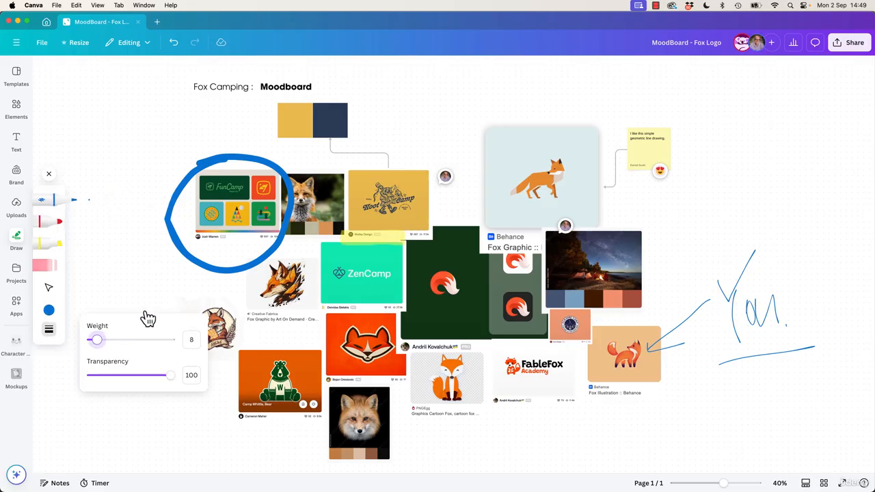
{"action": "left_click_drag", "start_coordinate": [435, 137], "coordinate": [388, 234]}
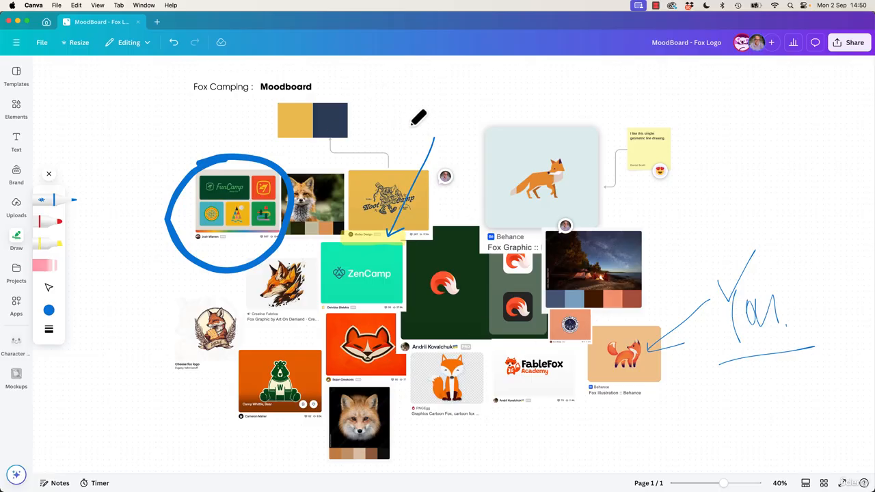
{"action": "left_click", "coordinate": [18, 76]}
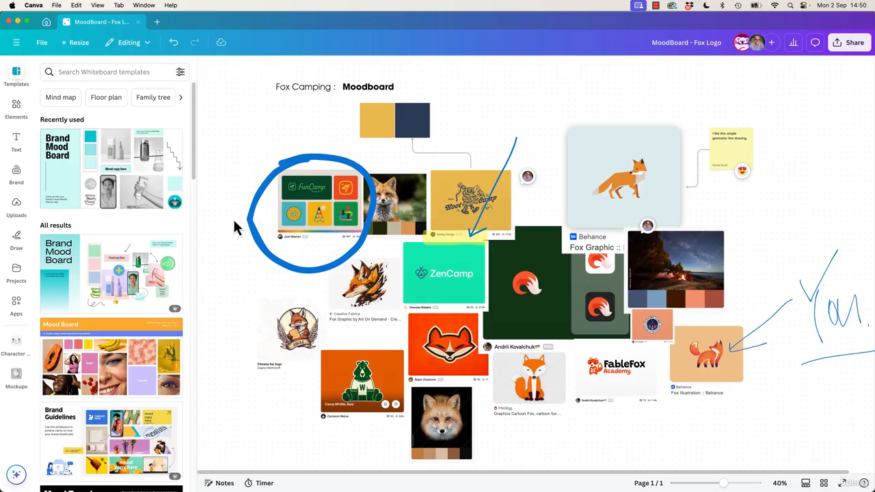
{"action": "left_click", "coordinate": [713, 154]}
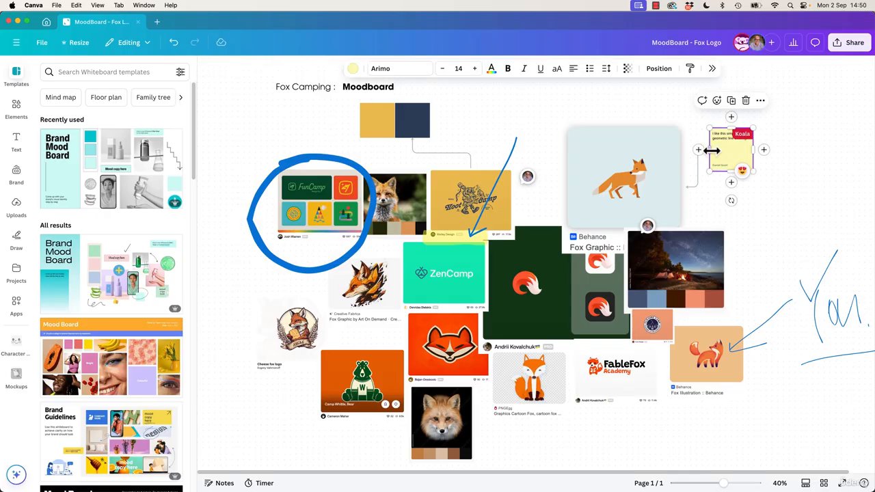
{"action": "left_click_drag", "start_coordinate": [763, 149], "coordinate": [731, 267]}
{"action": "key", "text": "super+z"}
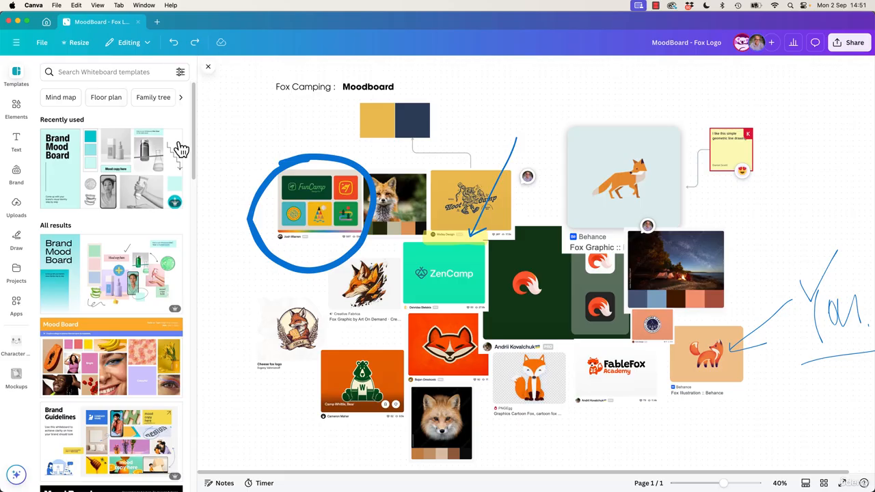
{"action": "scroll", "coordinate": [134, 275], "scroll_direction": "down", "scroll_amount": 10}
{"action": "scroll", "coordinate": [134, 275], "scroll_direction": "up", "scroll_amount": 10}
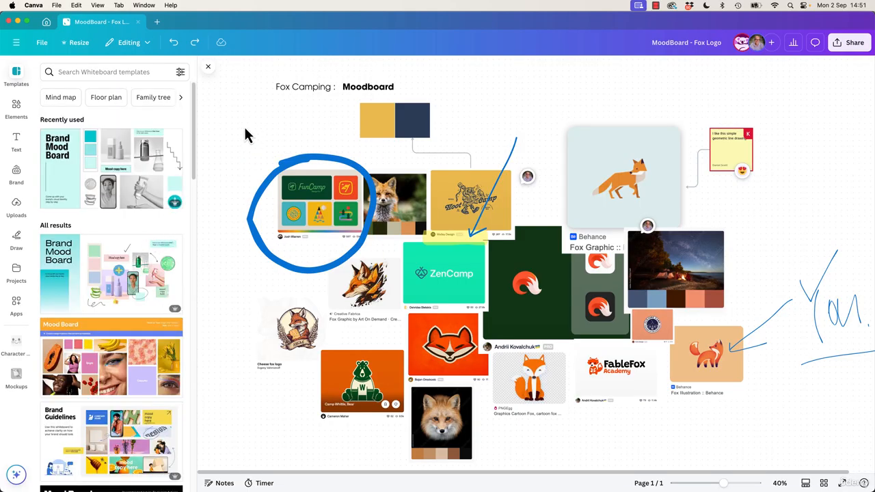